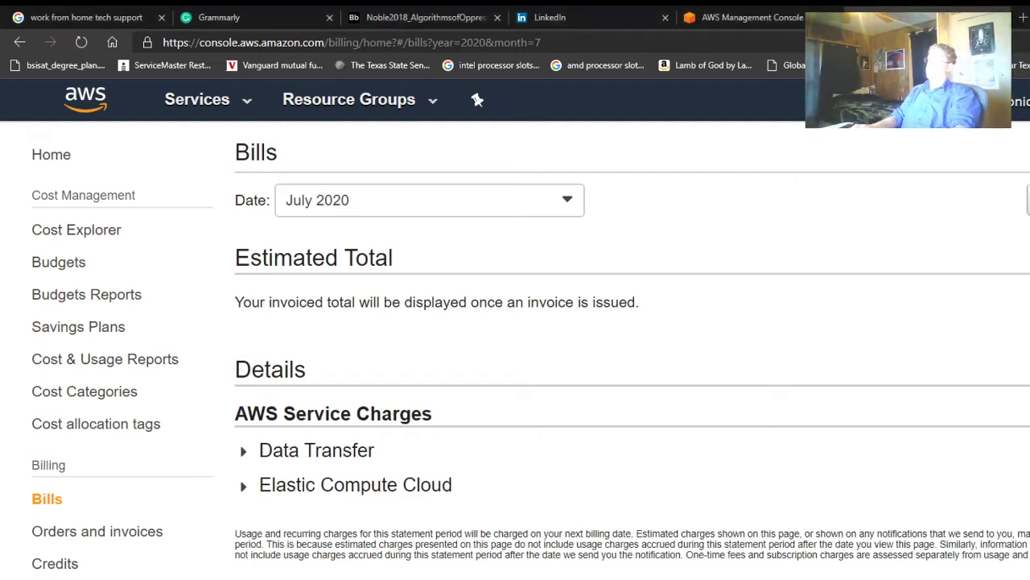
- Leave the July 2020 bill for the console home and open EC2 from Recently visited services
left_click(789, 22)
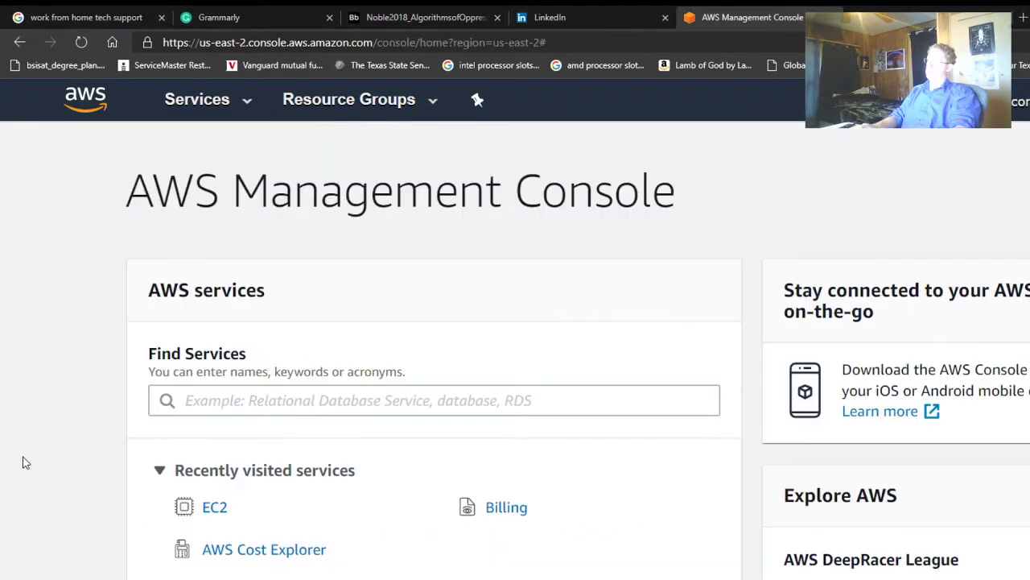
scroll(49, 454, "down", 2)
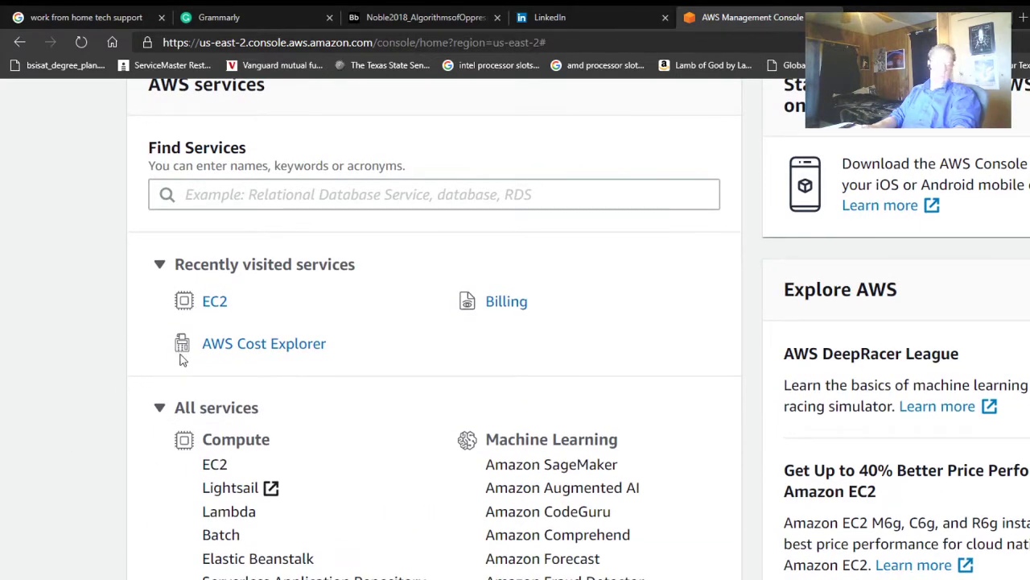
left_click(214, 302)
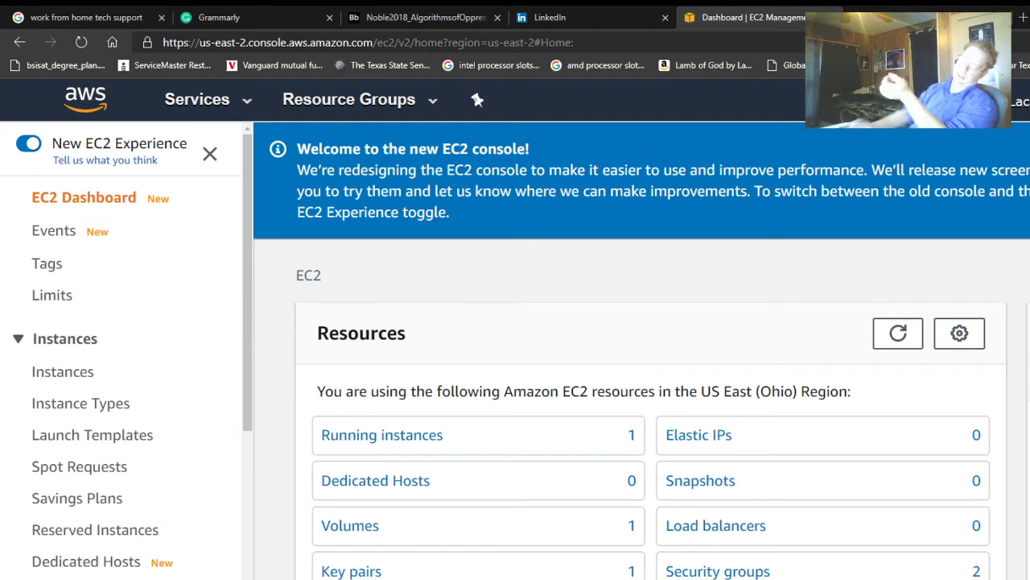
- List EC2 instances to see Exercise 5.1 running, then bring up the Services menu
left_click(71, 379)
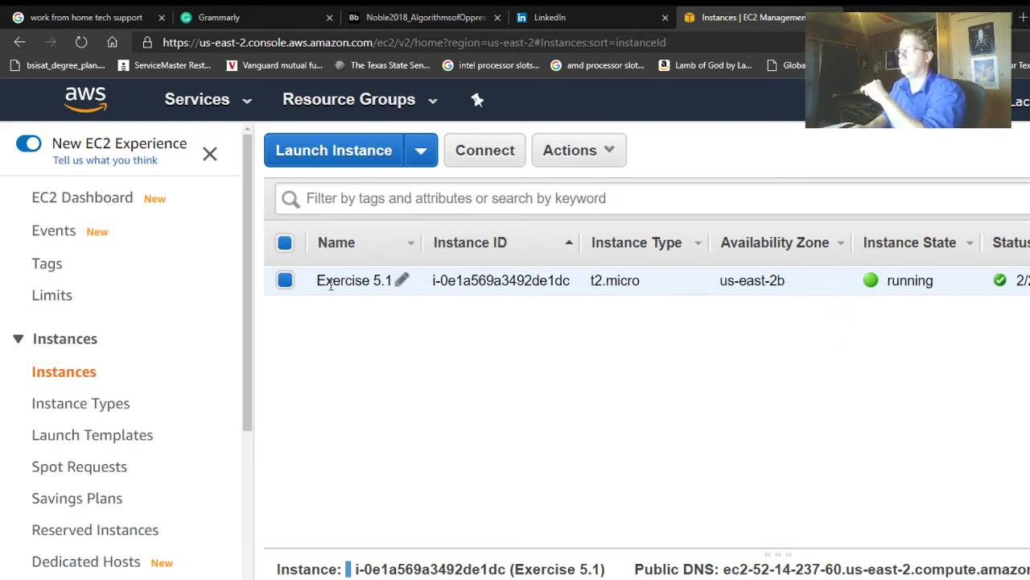
scroll(18, 481, "down", 6)
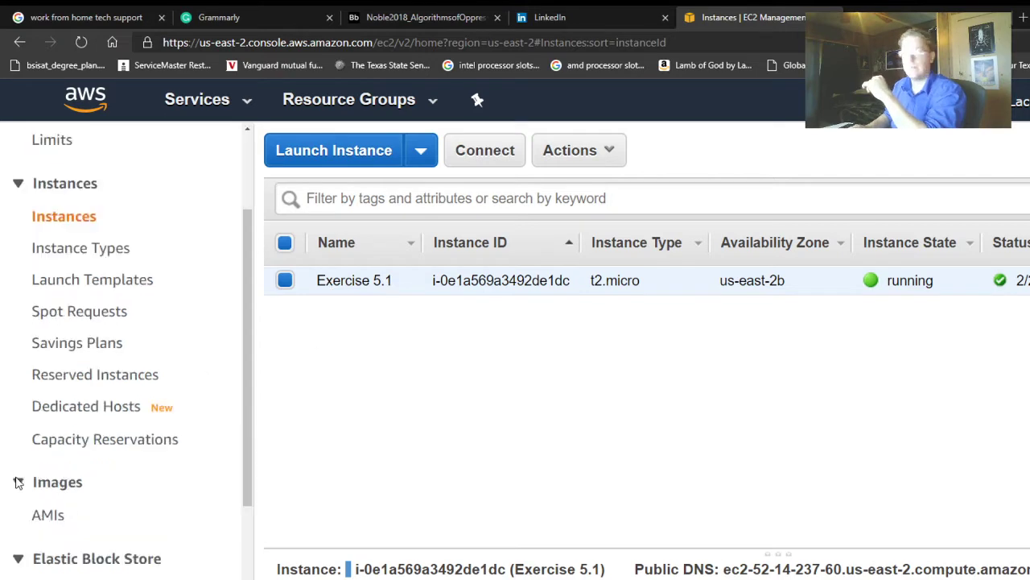
scroll(18, 481, "down", 1)
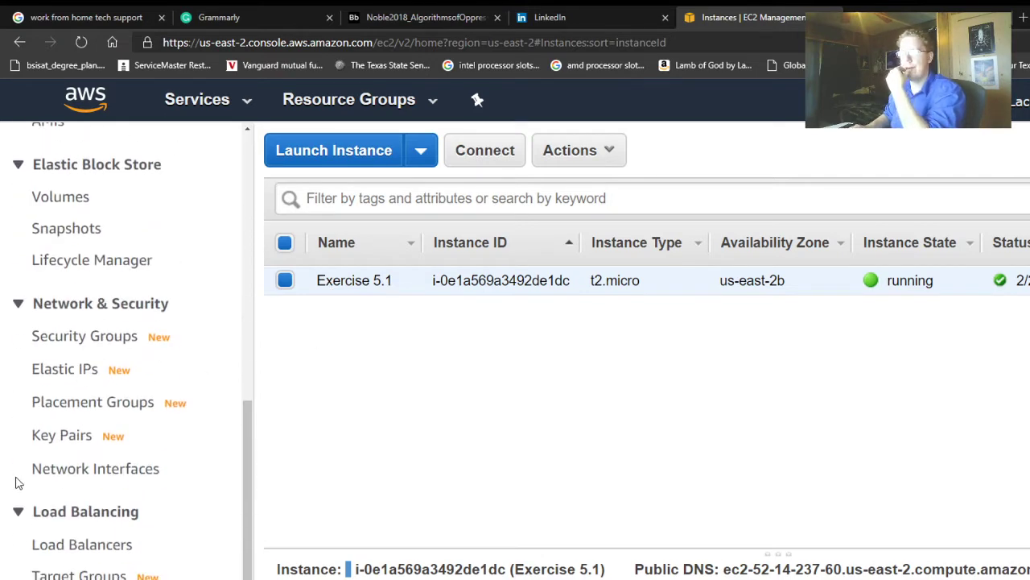
scroll(120, 402, "down", 1)
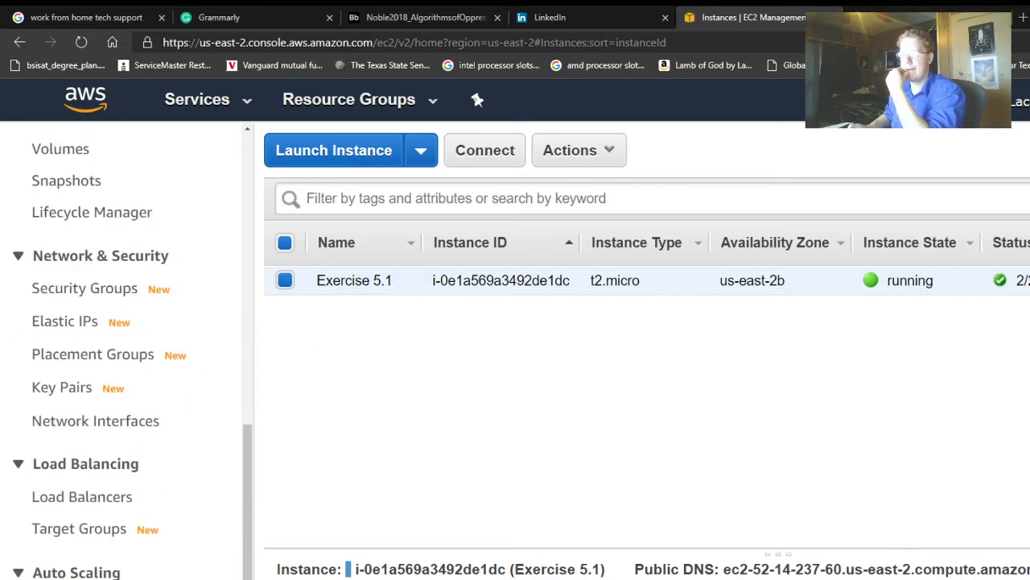
scroll(134, 322, "up", 10)
left_click(195, 96)
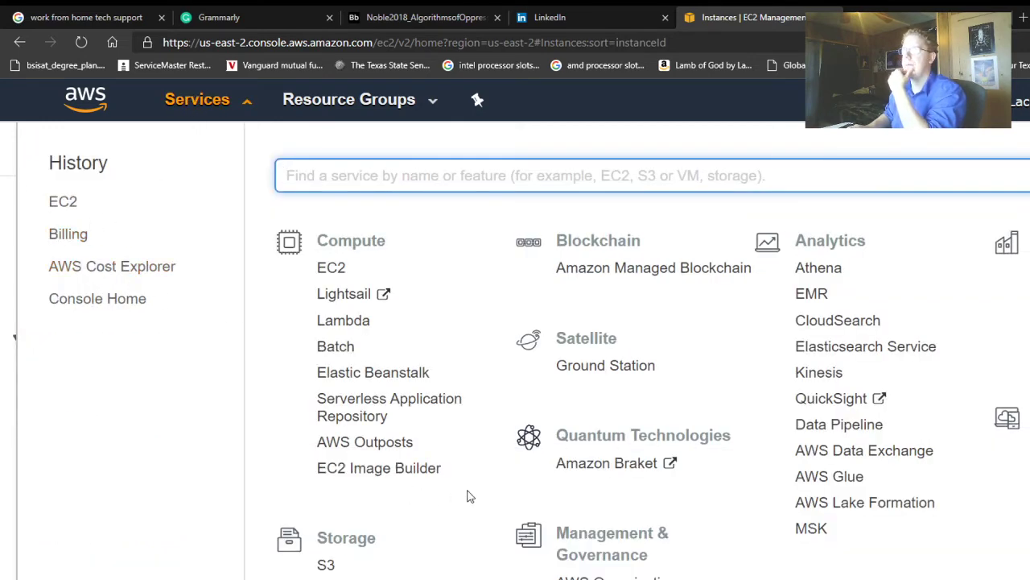
- Search the Services menu for 'cloudwa' and open CloudWatch under Management & Governance
scroll(470, 496, "down", 3)
scroll(469, 496, "down", 6)
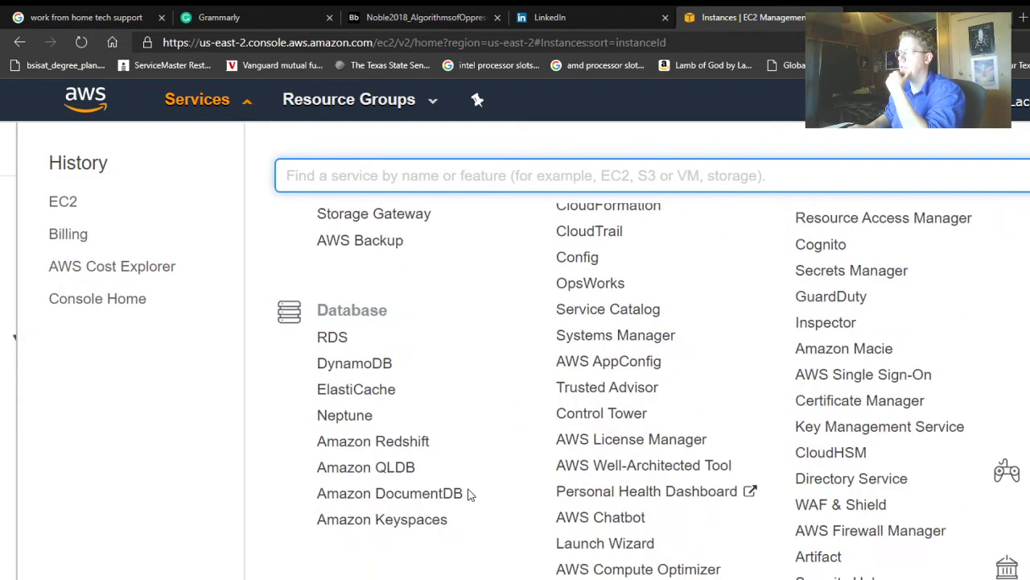
scroll(471, 495, "down", 2)
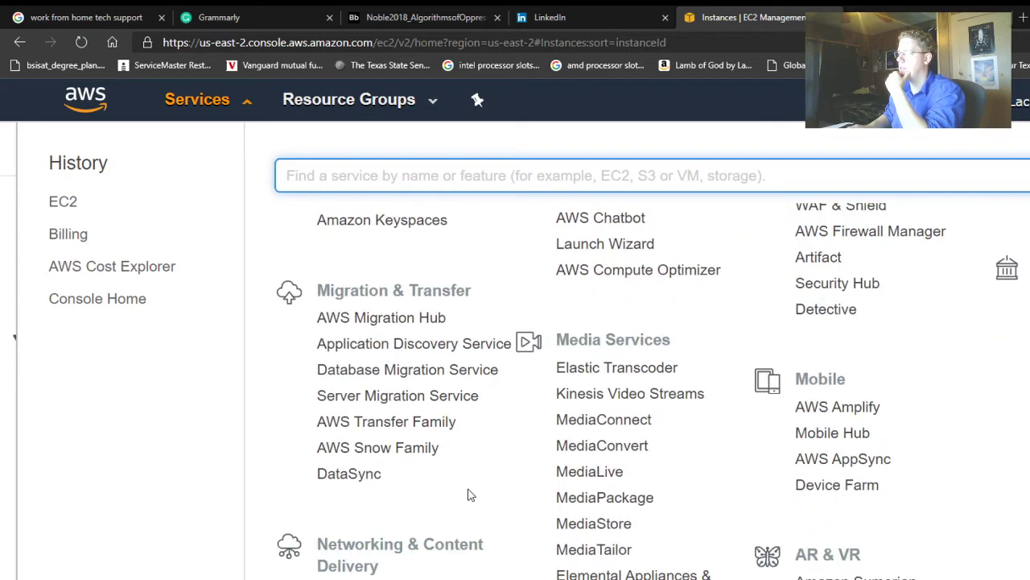
scroll(471, 496, "down", 1)
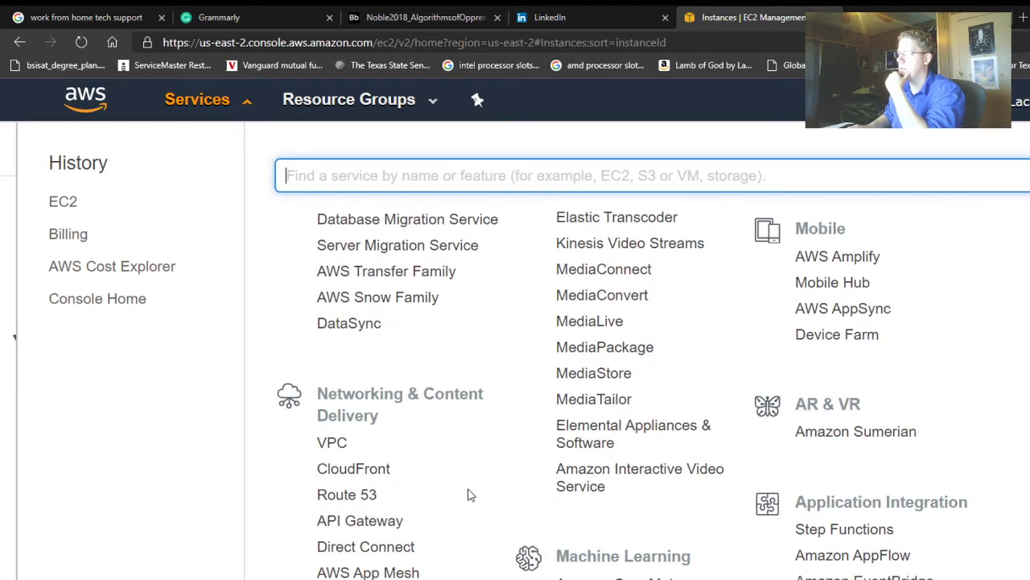
scroll(471, 495, "down", 3)
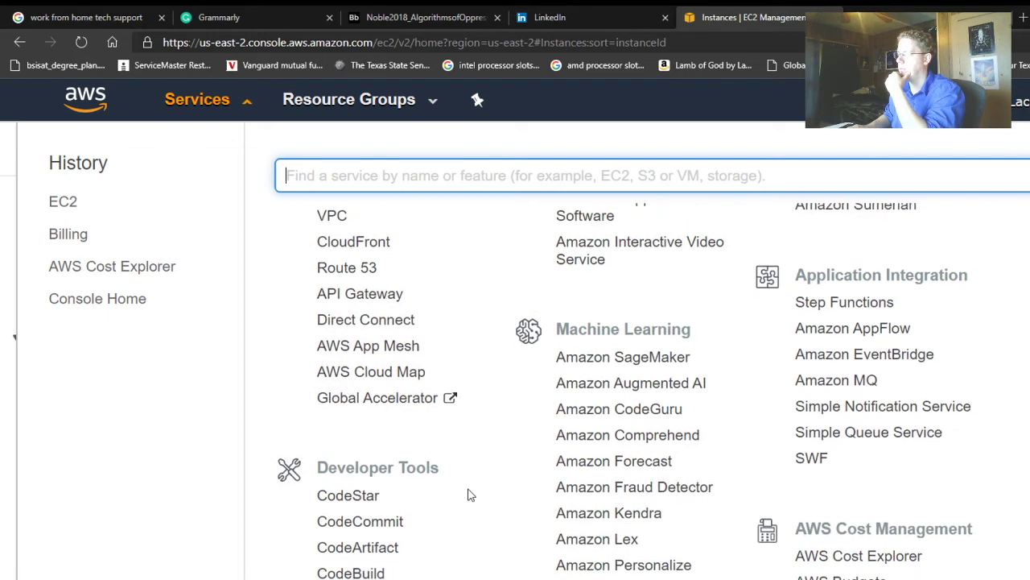
scroll(471, 495, "down", 3)
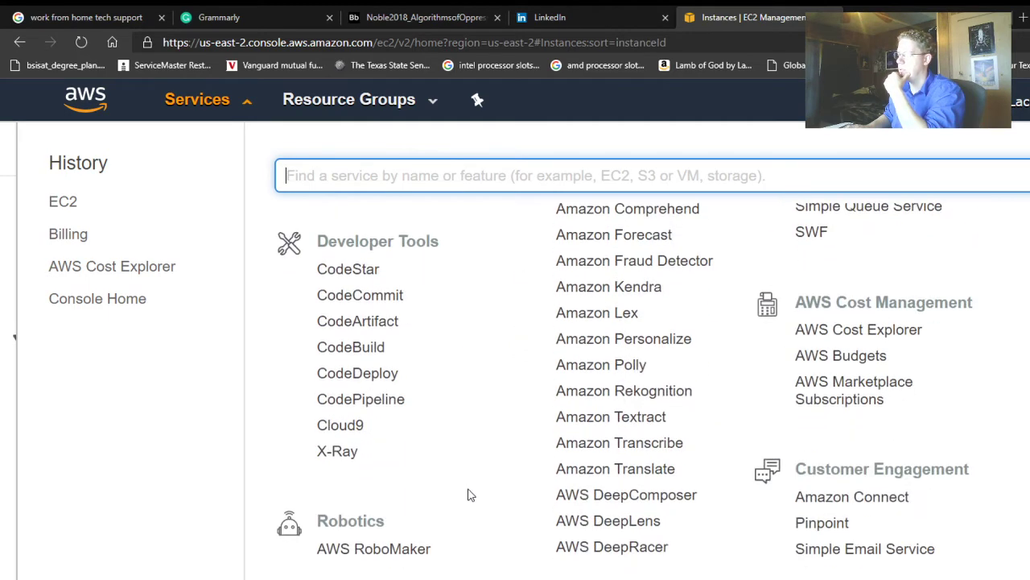
left_click(471, 495)
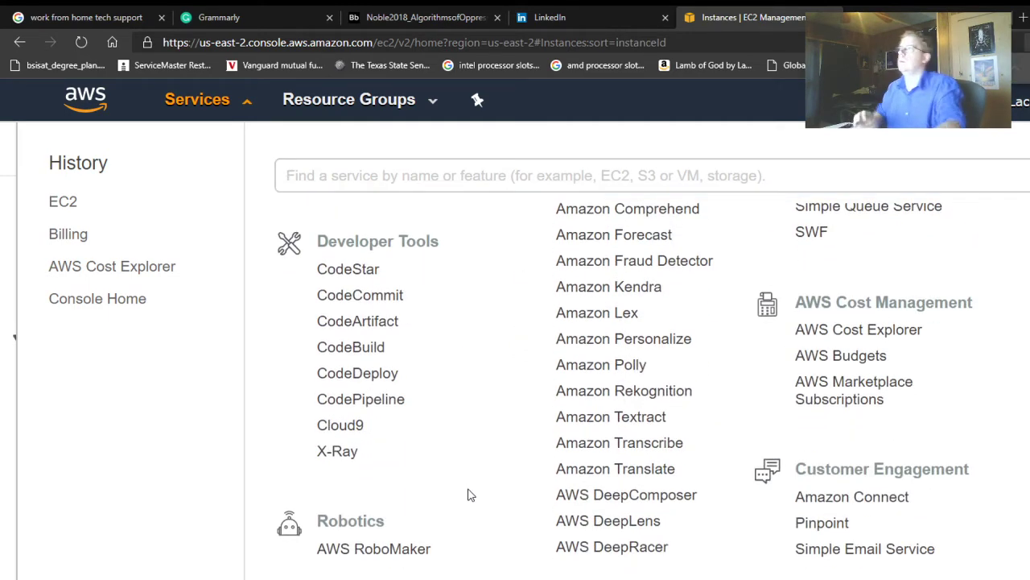
type("cloud")
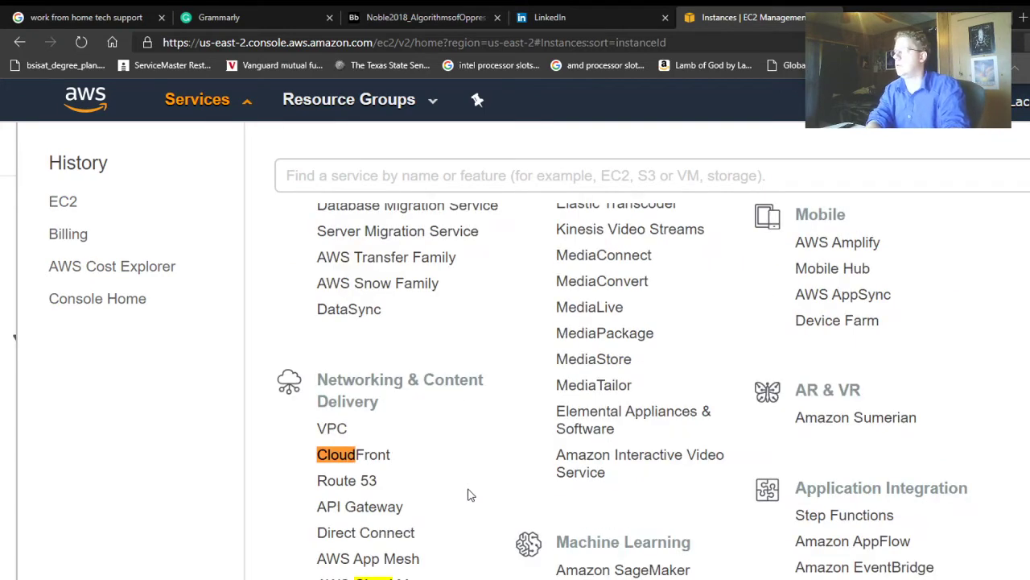
type("wa")
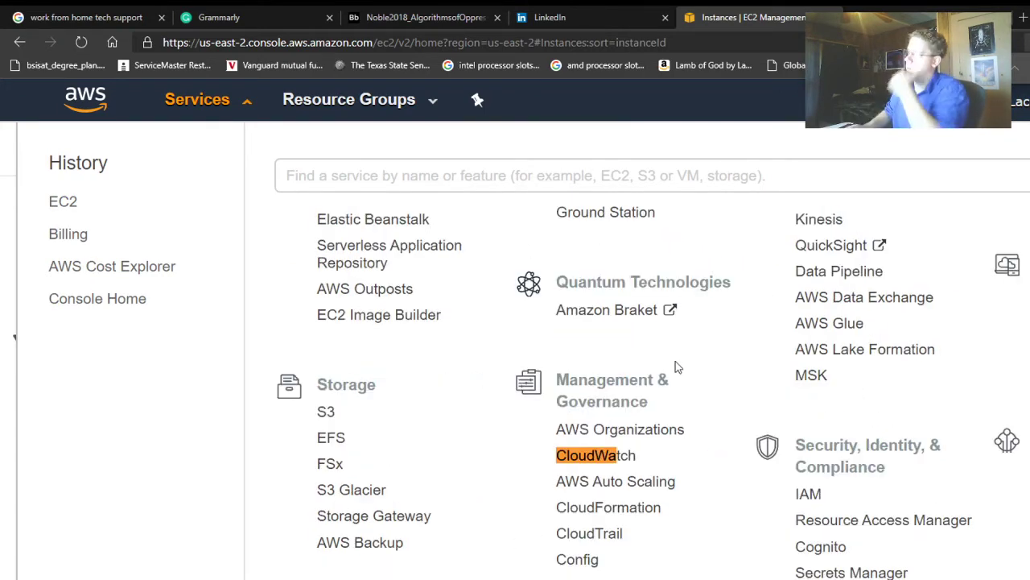
left_click(623, 461)
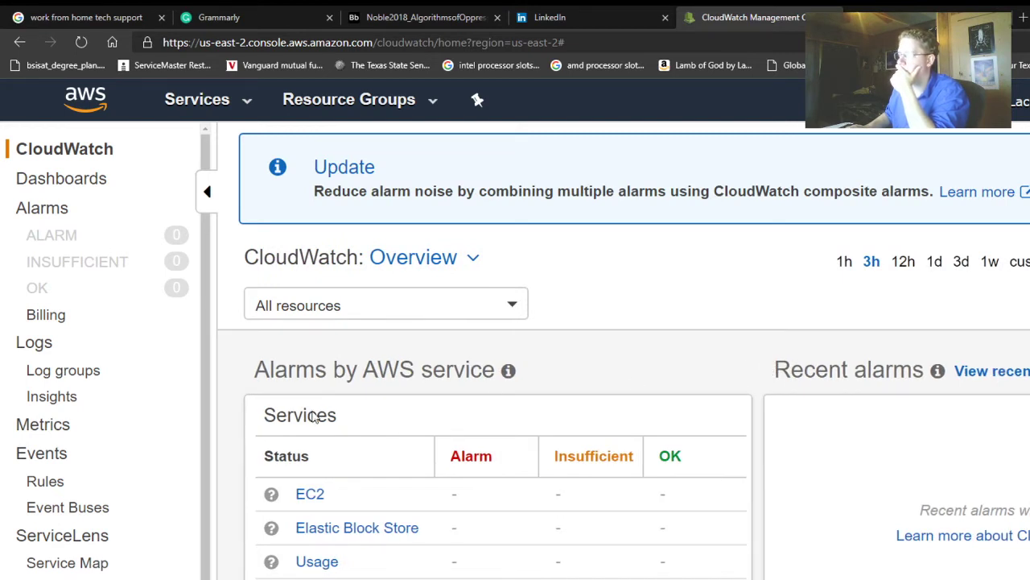
left_click(310, 494)
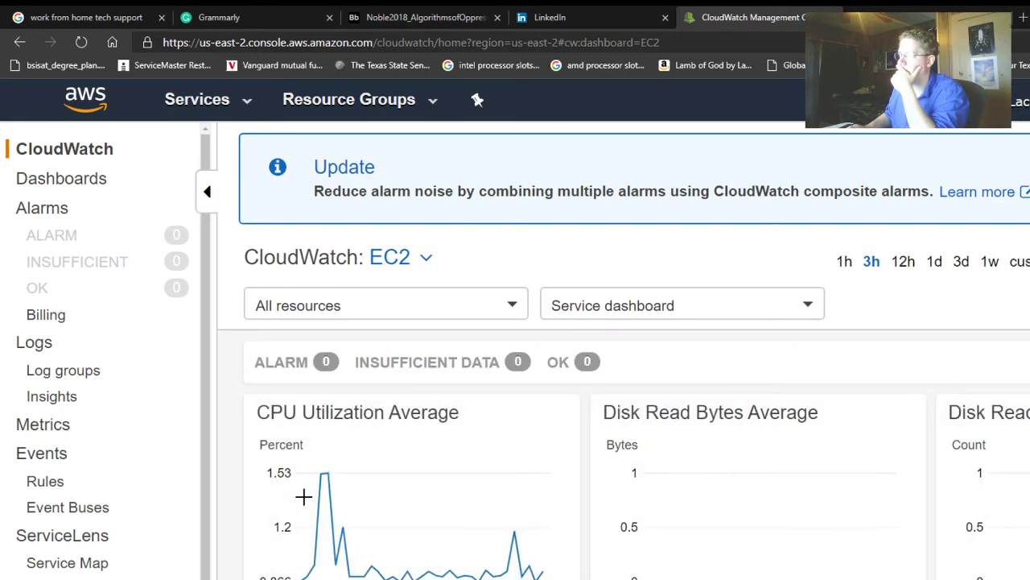
scroll(338, 495, "down", 1)
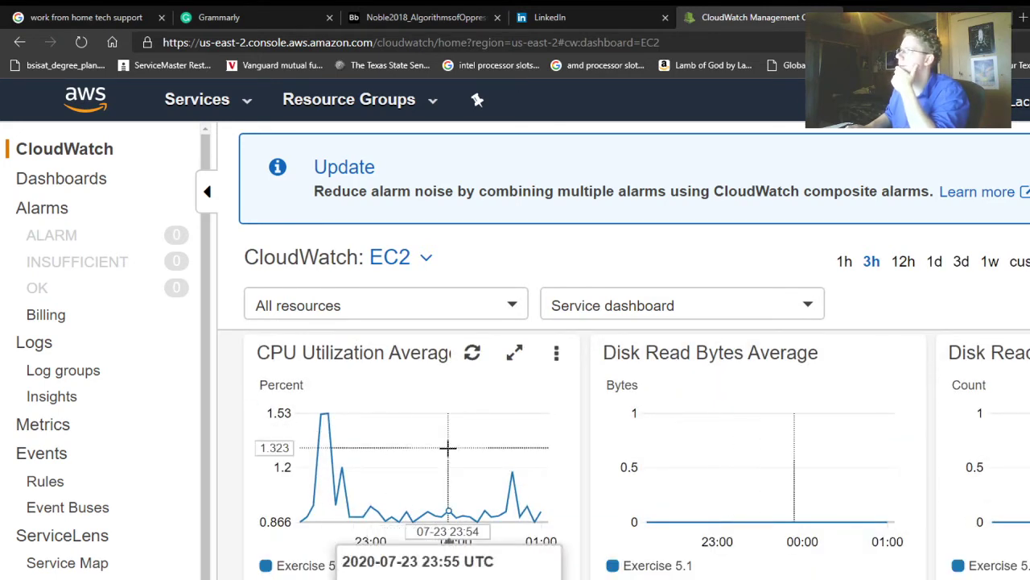
scroll(271, 339, "down", 2)
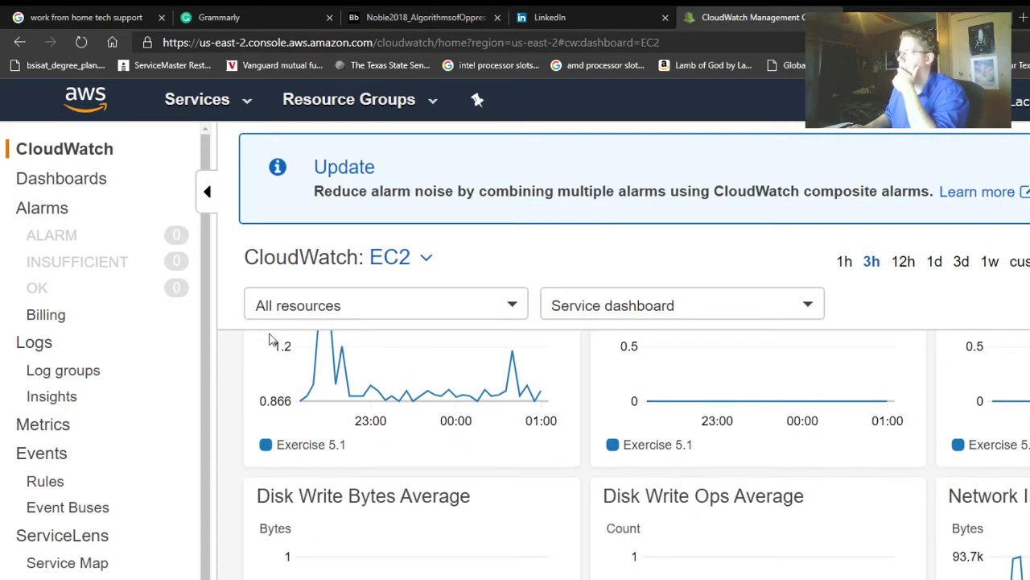
scroll(303, 441, "up", 2)
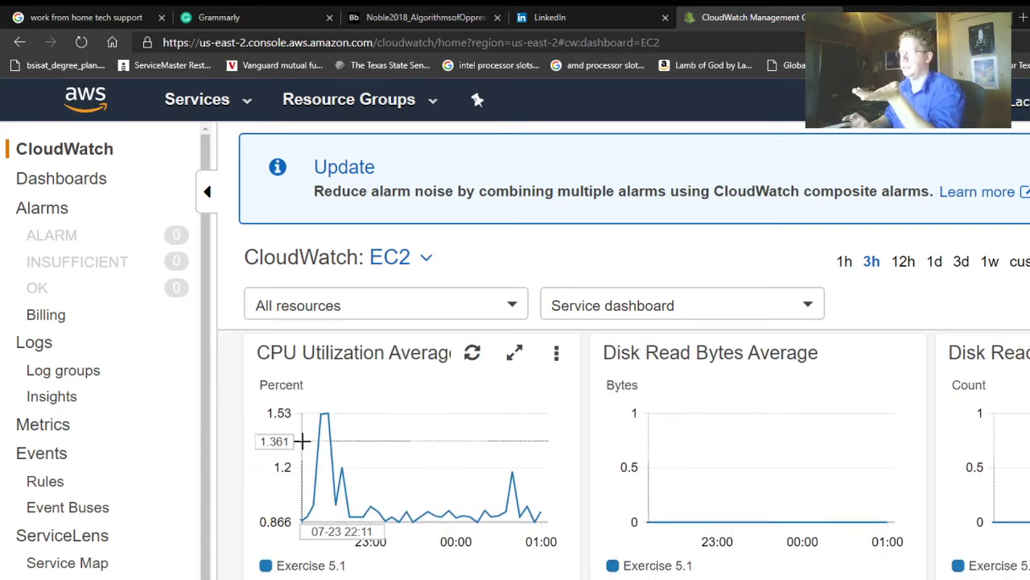
mouse_move(302, 441)
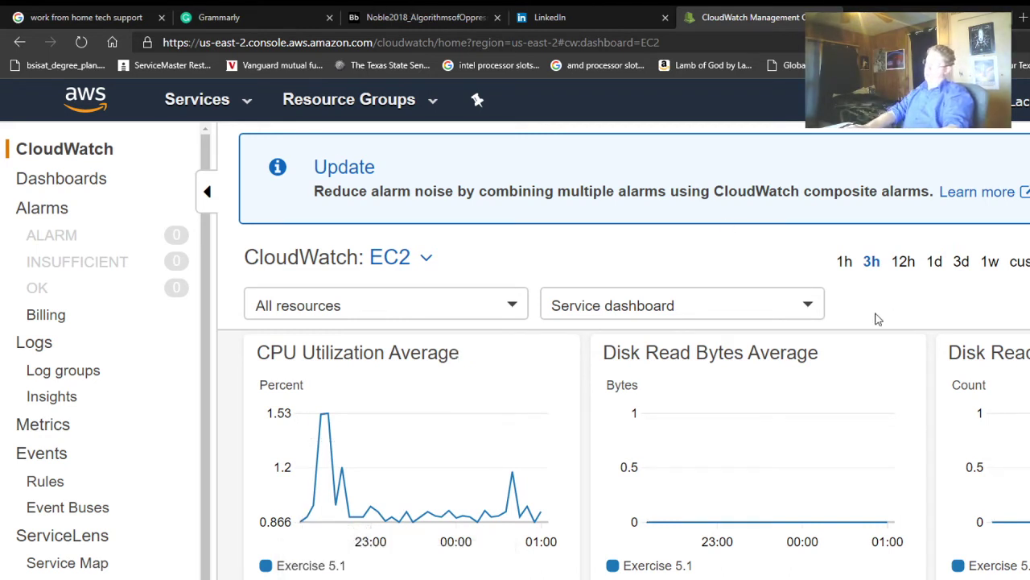
scroll(877, 320, "down", 3)
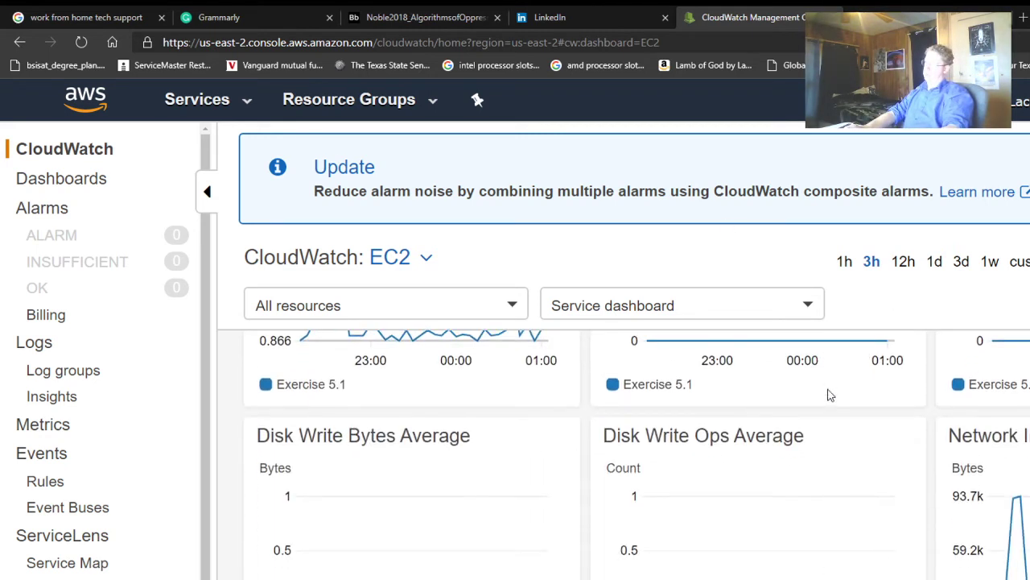
scroll(831, 395, "down", 1)
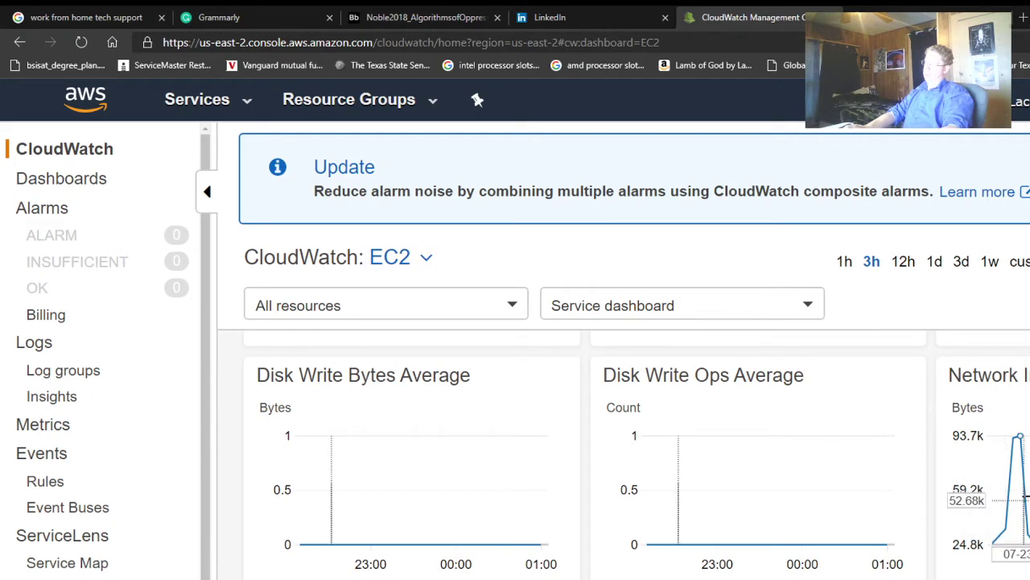
scroll(1027, 497, "down", 1)
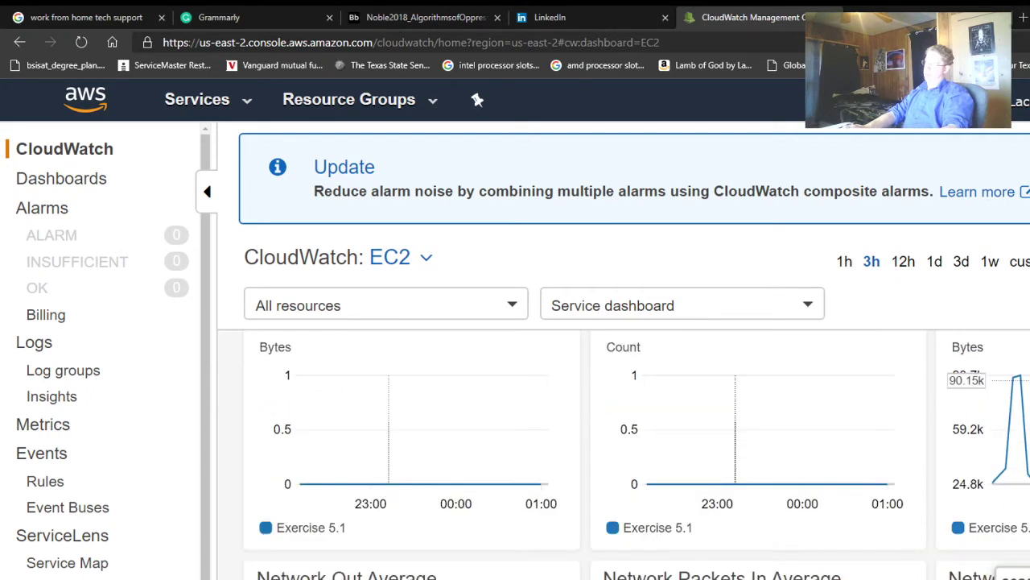
scroll(701, 438, "up", 1)
scroll(700, 438, "down", 4)
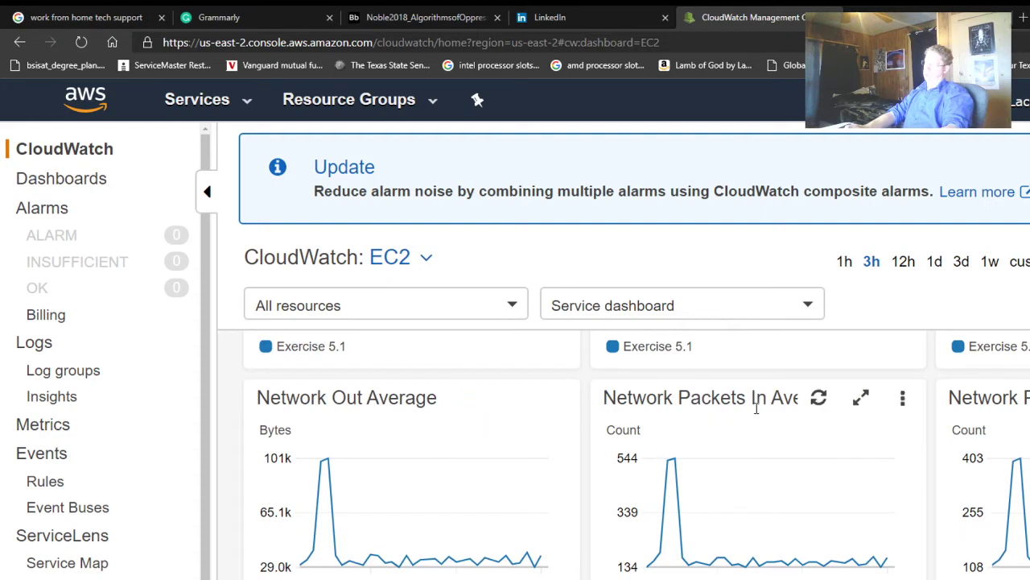
scroll(946, 418, "down", 2)
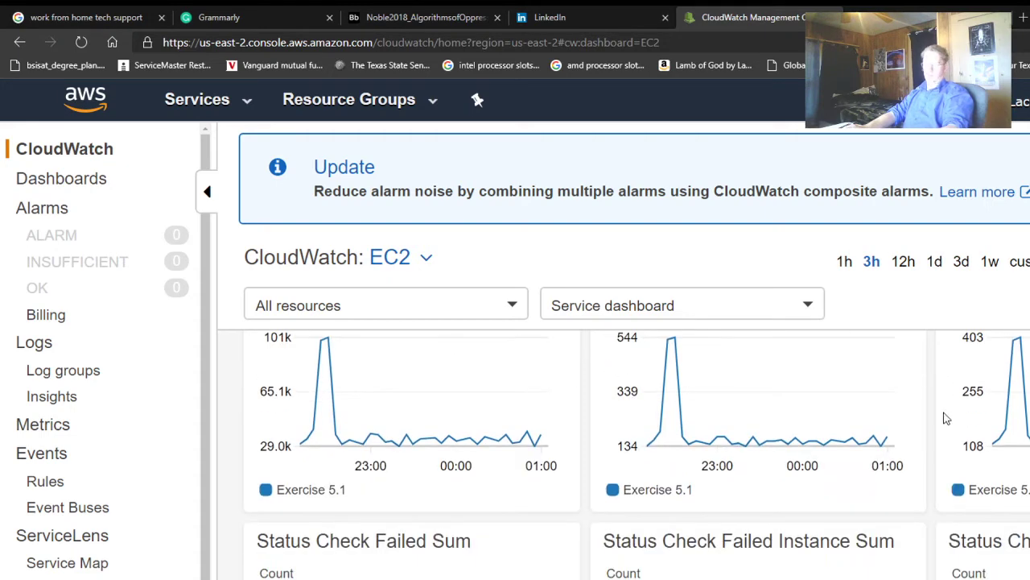
scroll(947, 418, "down", 2)
scroll(946, 418, "down", 2)
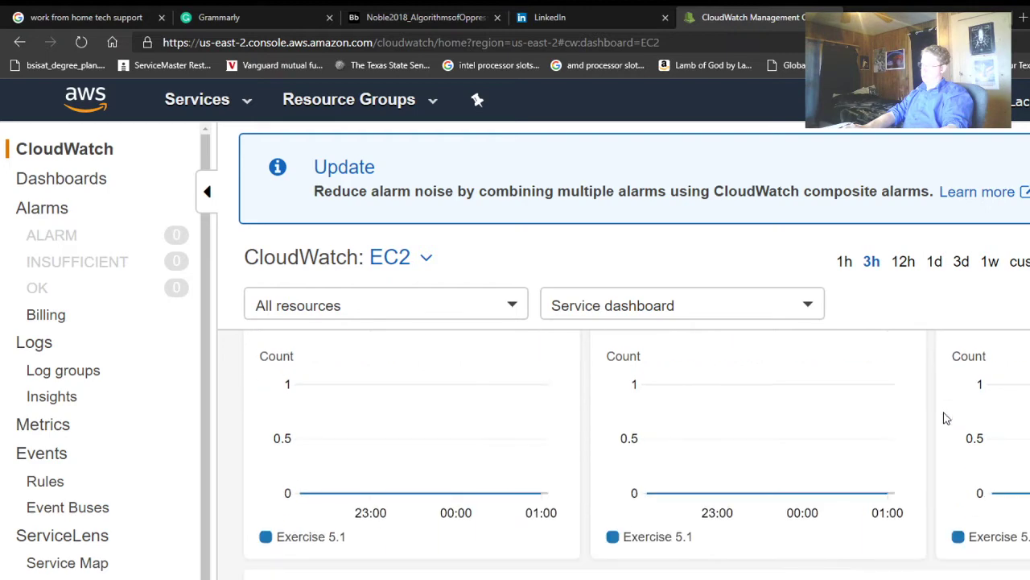
scroll(947, 418, "up", 8)
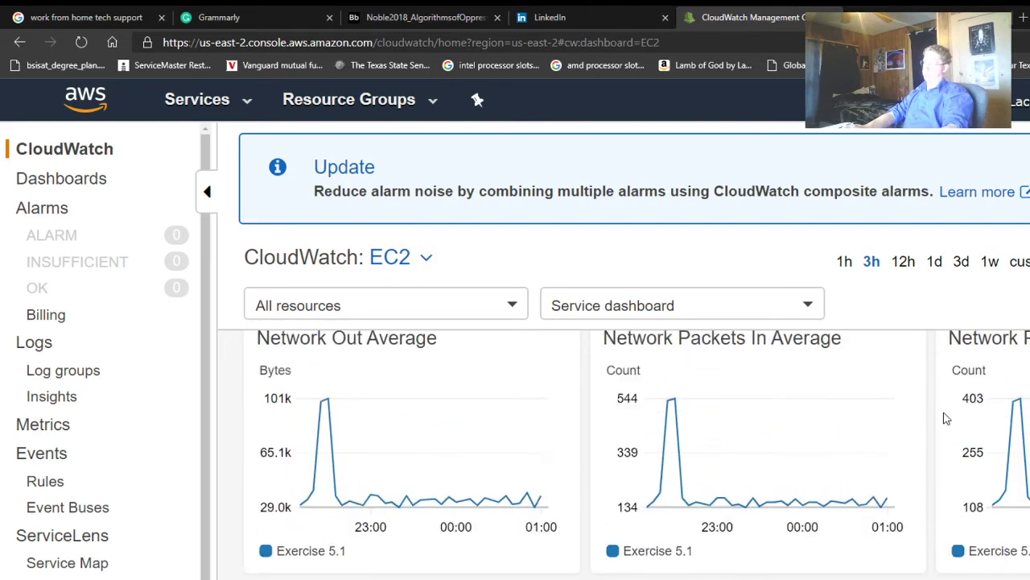
scroll(944, 420, "up", 2)
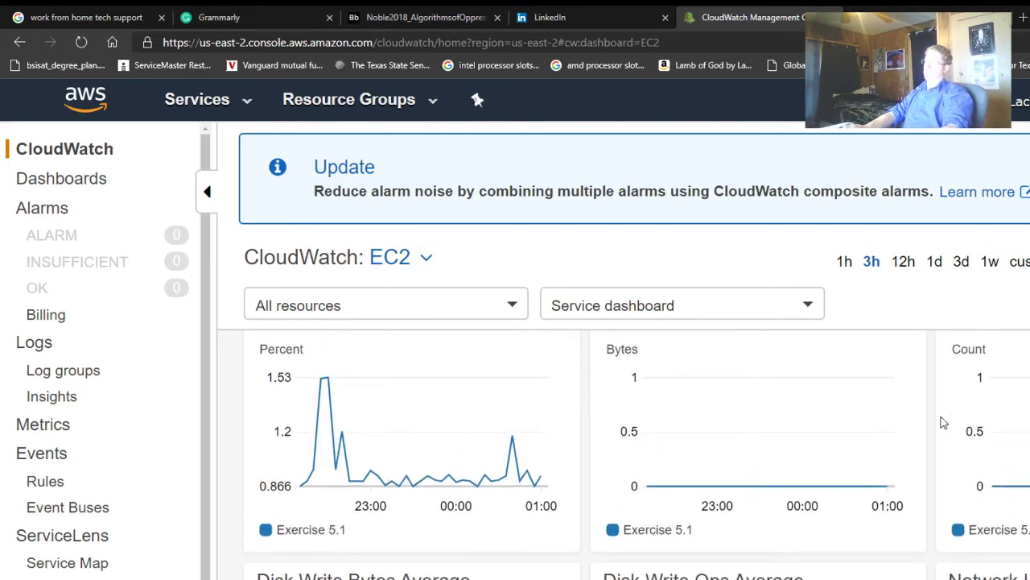
scroll(942, 421, "down", 1)
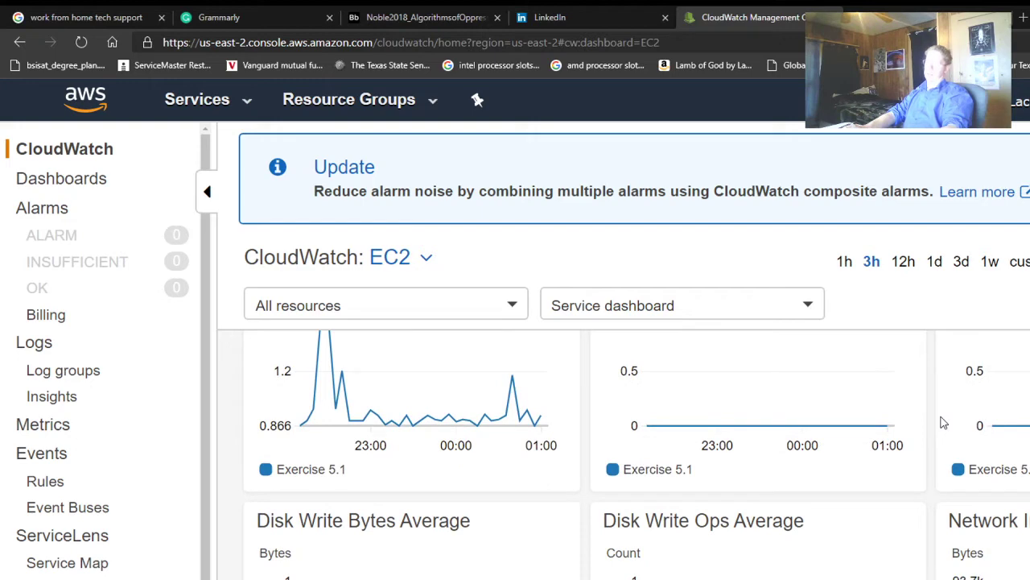
scroll(944, 423, "down", 1)
scroll(943, 423, "up", 4)
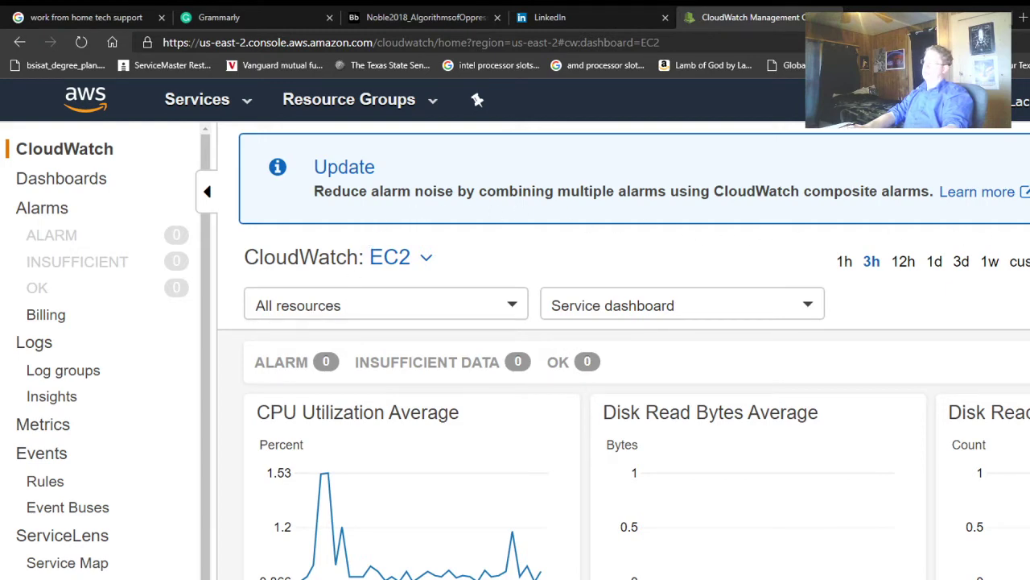
- Switch the CloudWatch dashboard to Recent alarms, then open Billing, which requires US East (N. Virginia)
left_click(1029, 261)
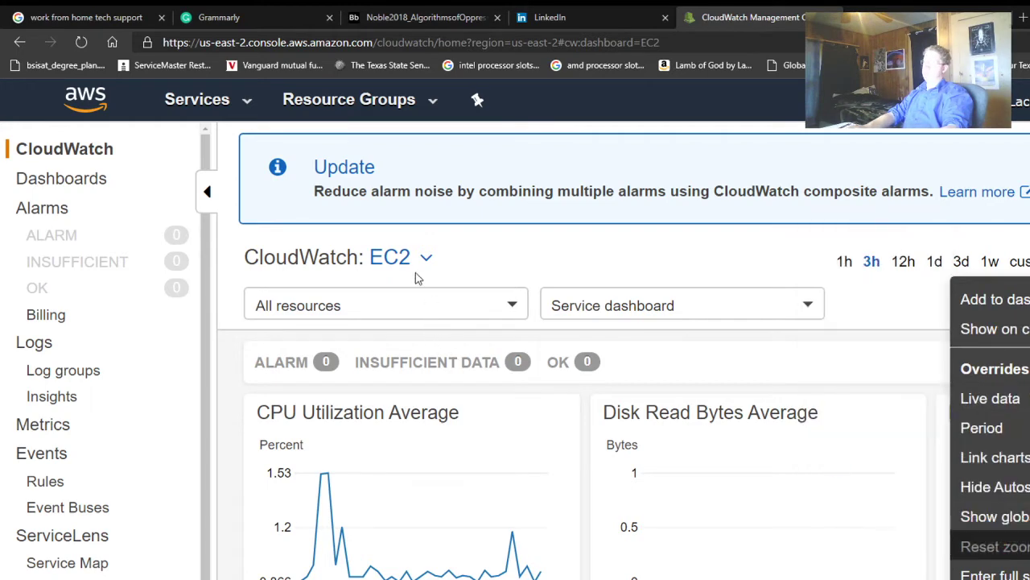
left_click(453, 266)
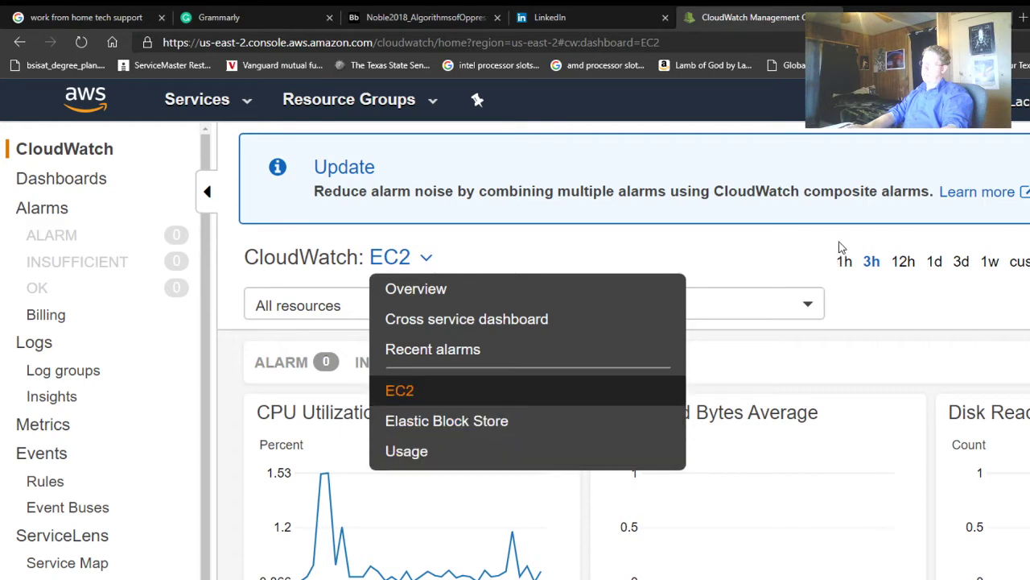
left_click(454, 352)
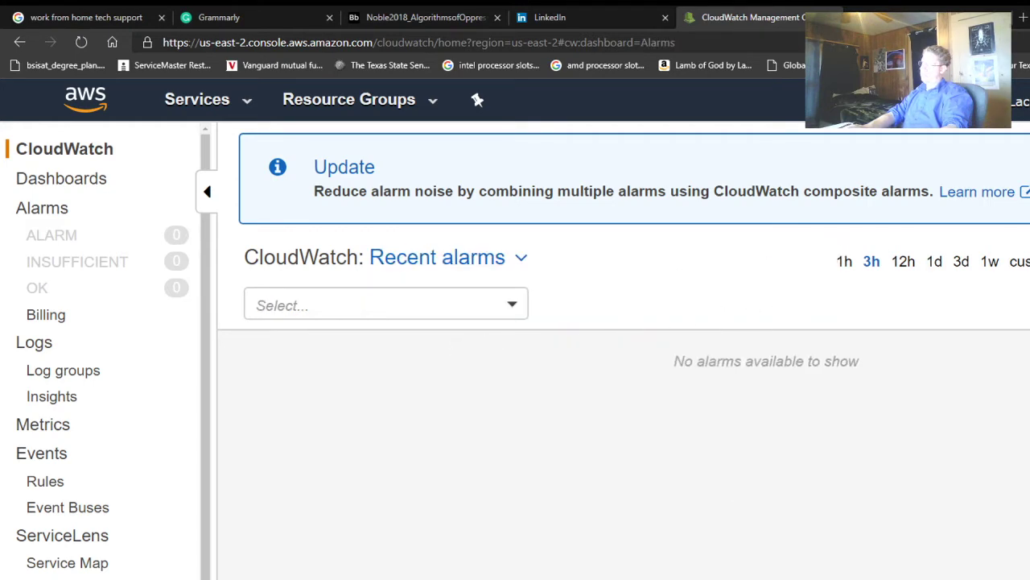
left_click(1029, 262)
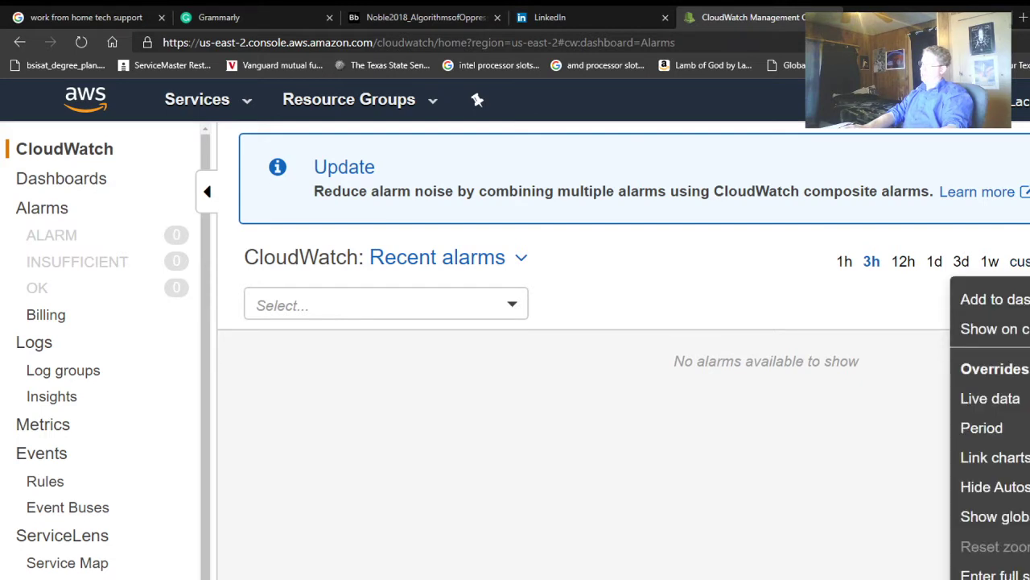
left_click(695, 403)
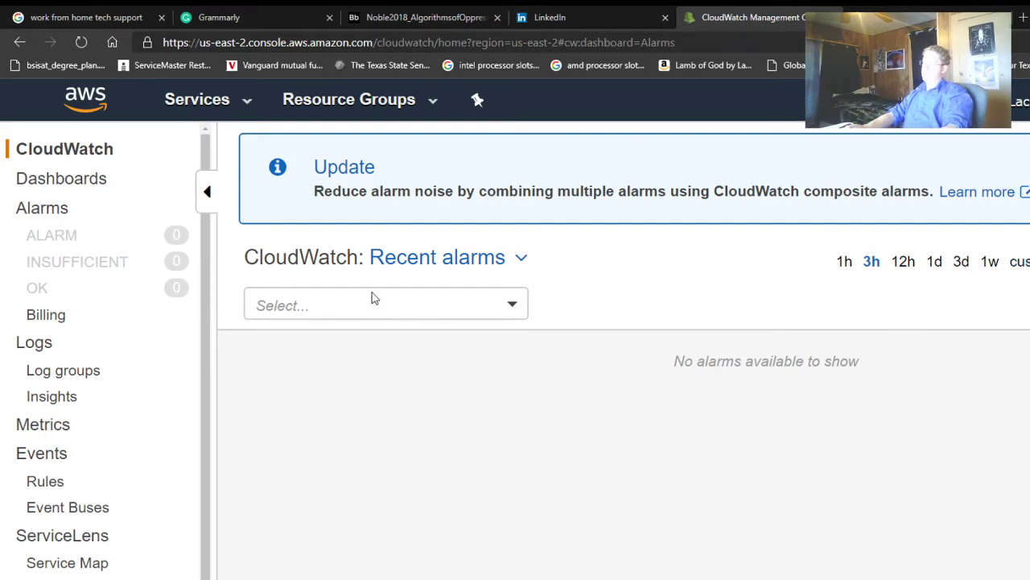
left_click(46, 314)
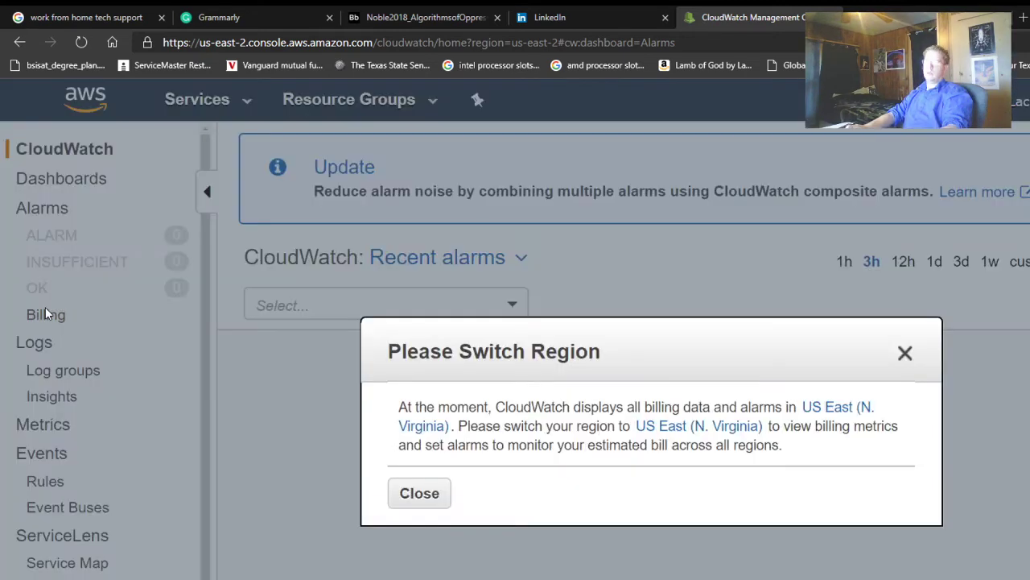
- Close the Switch Region notice and collapse then re-expand the navigation sidebar
left_click(416, 494)
scroll(69, 432, "down", 2)
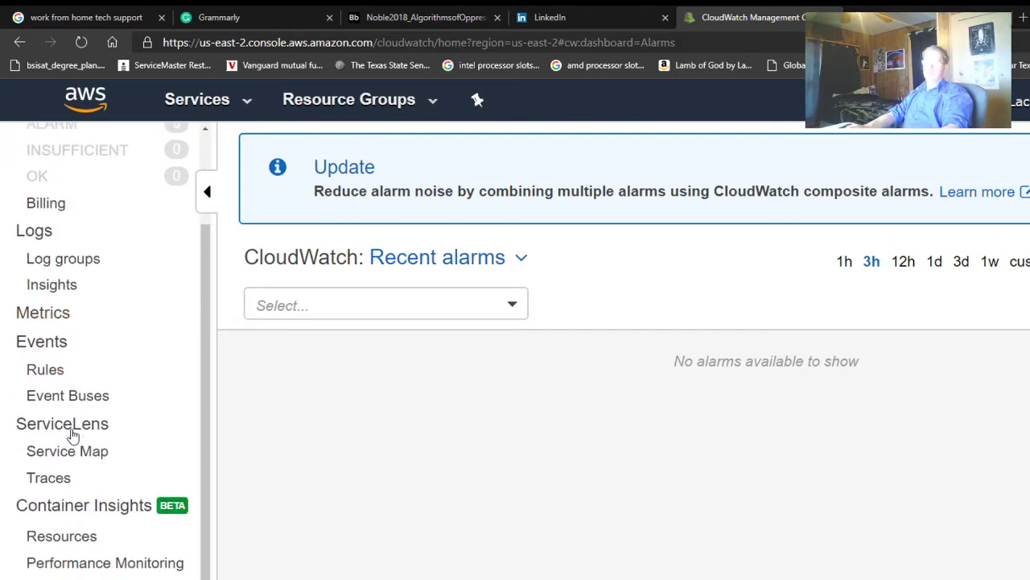
scroll(73, 432, "up", 2)
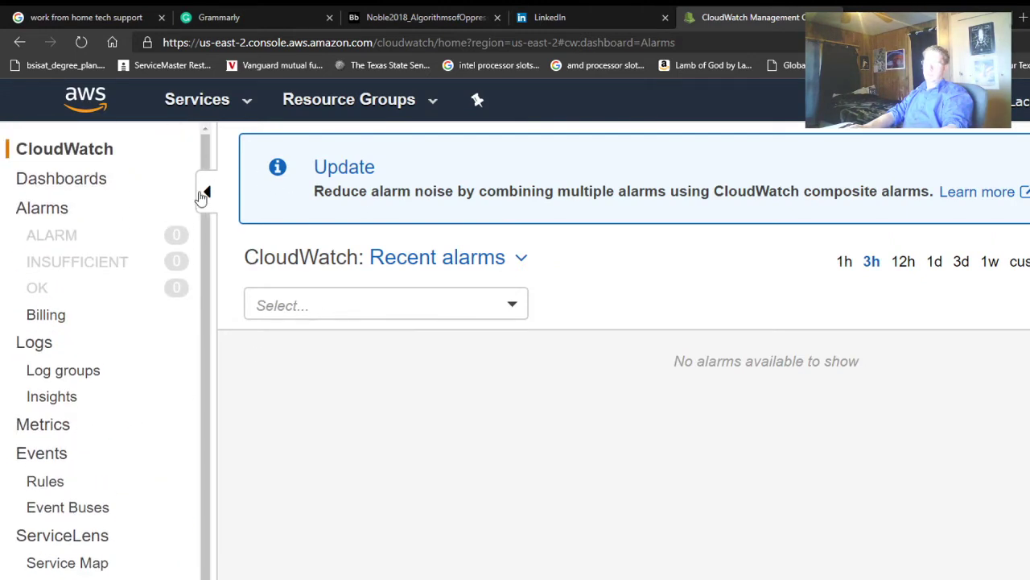
left_click(207, 196)
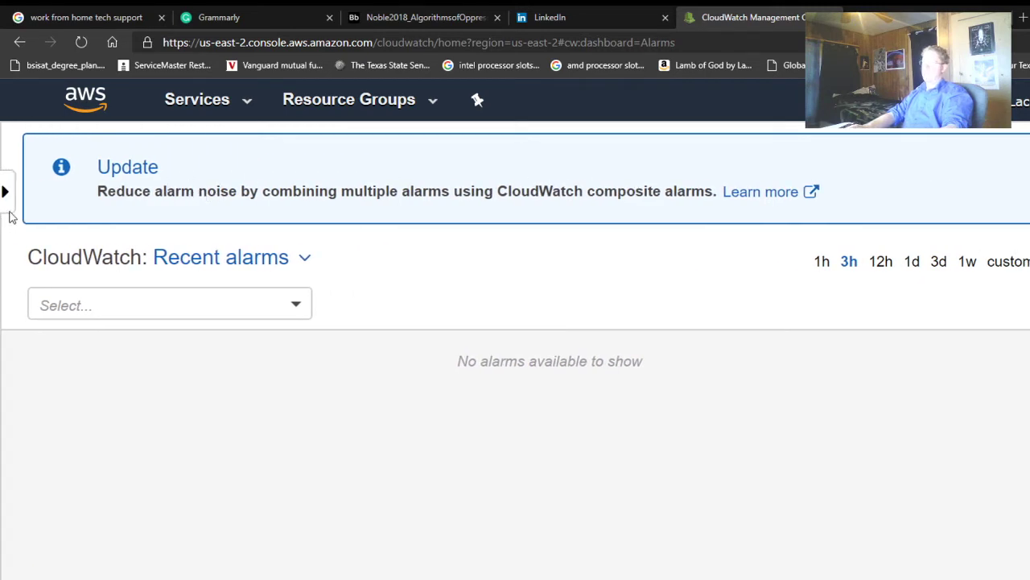
left_click(6, 197)
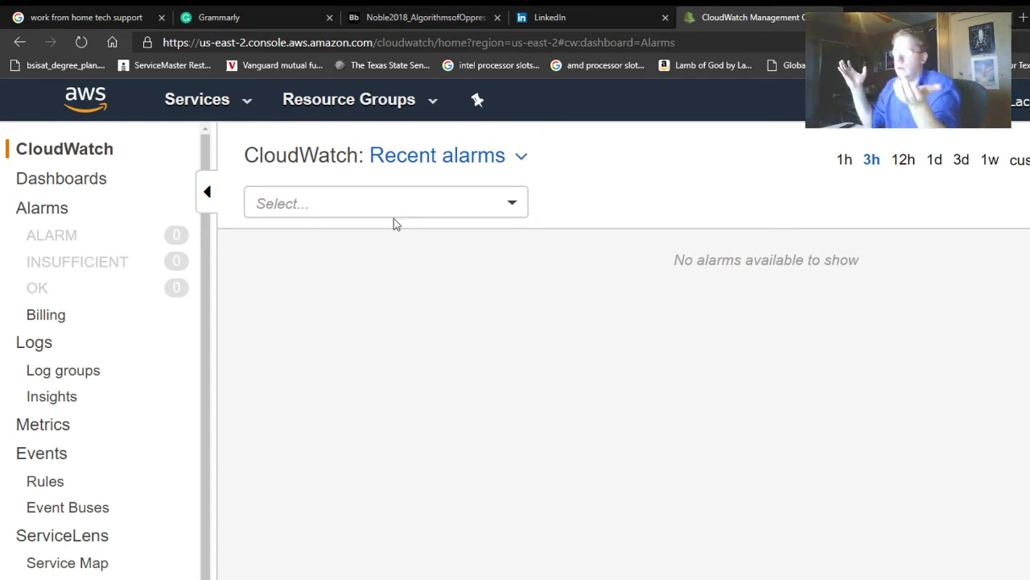
- Filter alarms to the ALARM state, return to the Alarms dashboard, then open the CloudWatch Overview
left_click(447, 206)
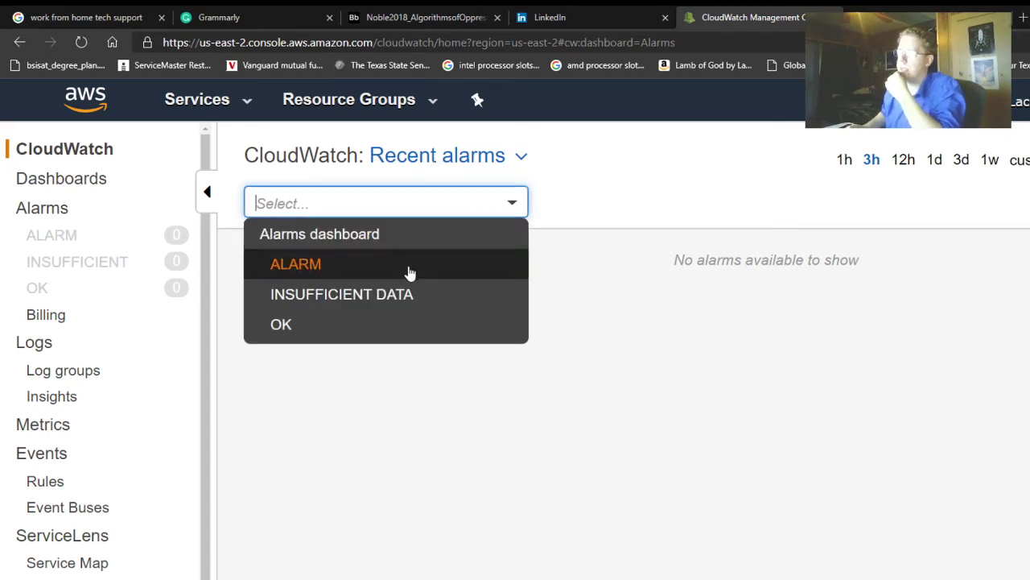
left_click(408, 270)
left_click(472, 207)
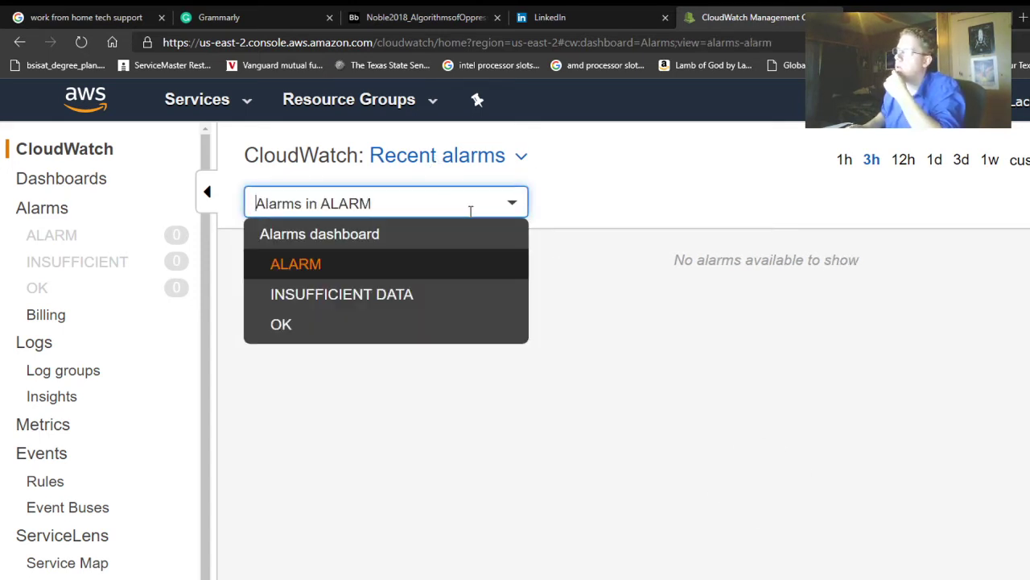
left_click(427, 237)
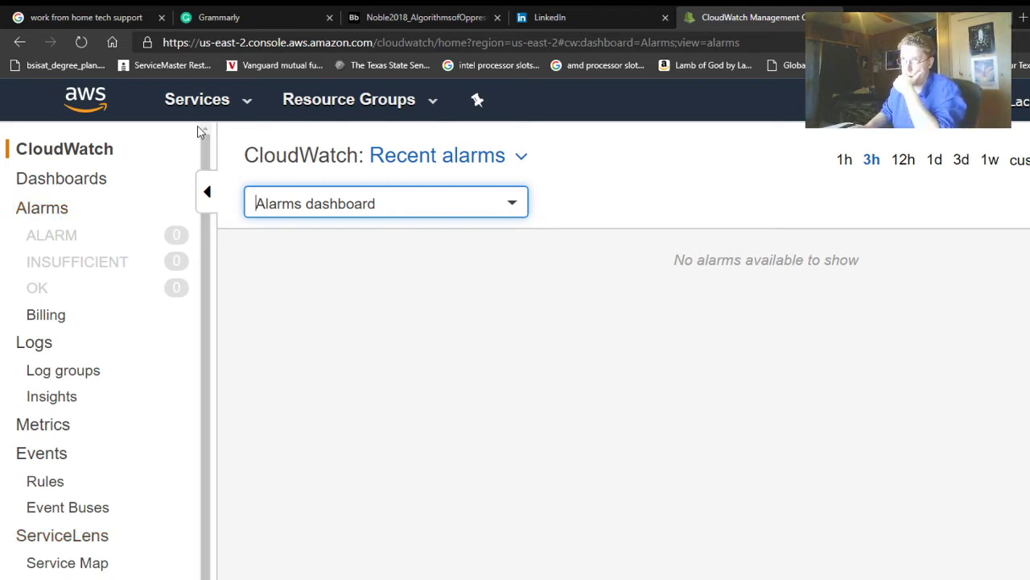
left_click(56, 161)
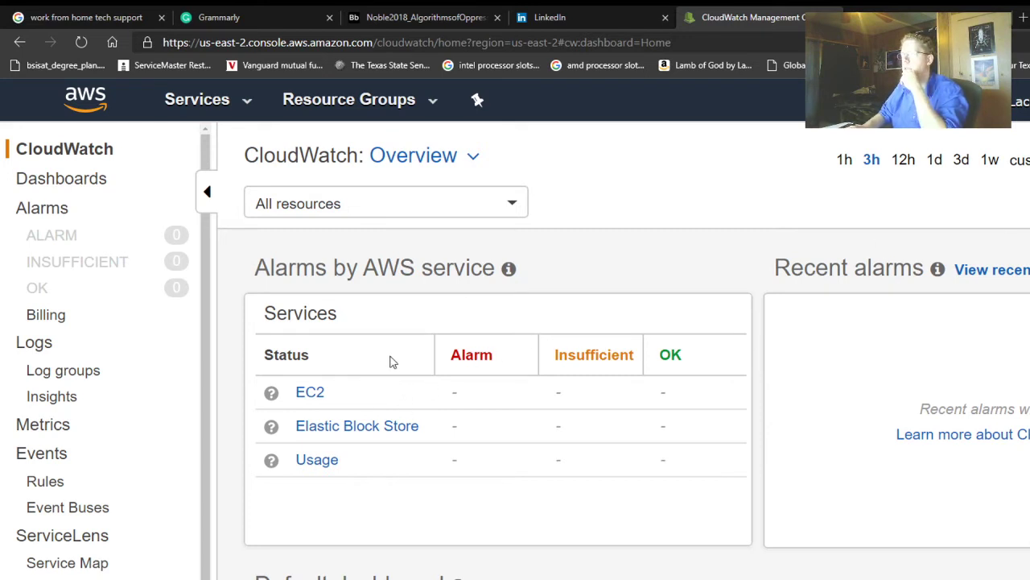
- Scroll through the CloudWatch Overview and inspect the dashboard's actions options
scroll(418, 411, "down", 3)
scroll(418, 411, "down", 2)
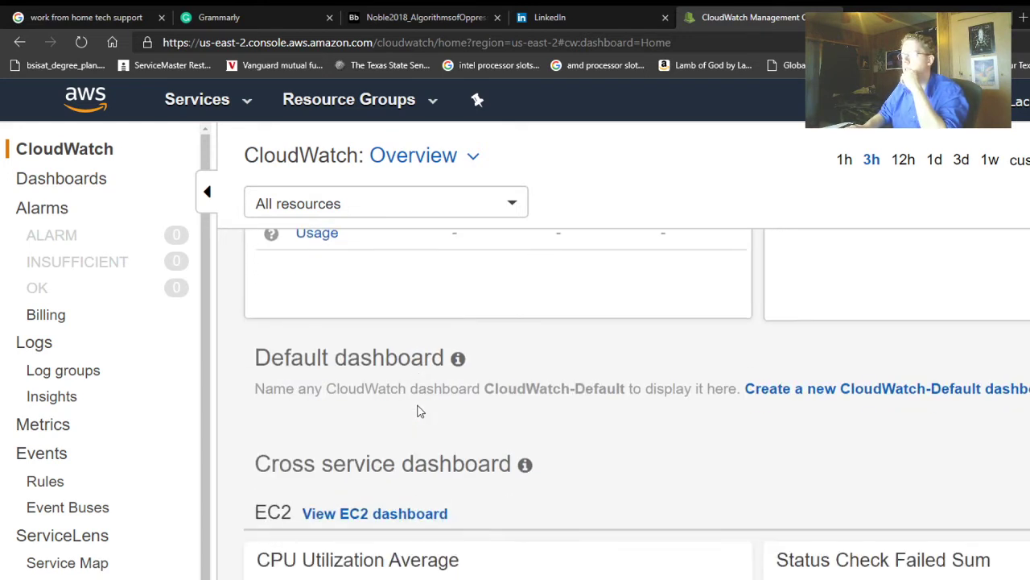
scroll(418, 406, "down", 2)
scroll(418, 405, "down", 1)
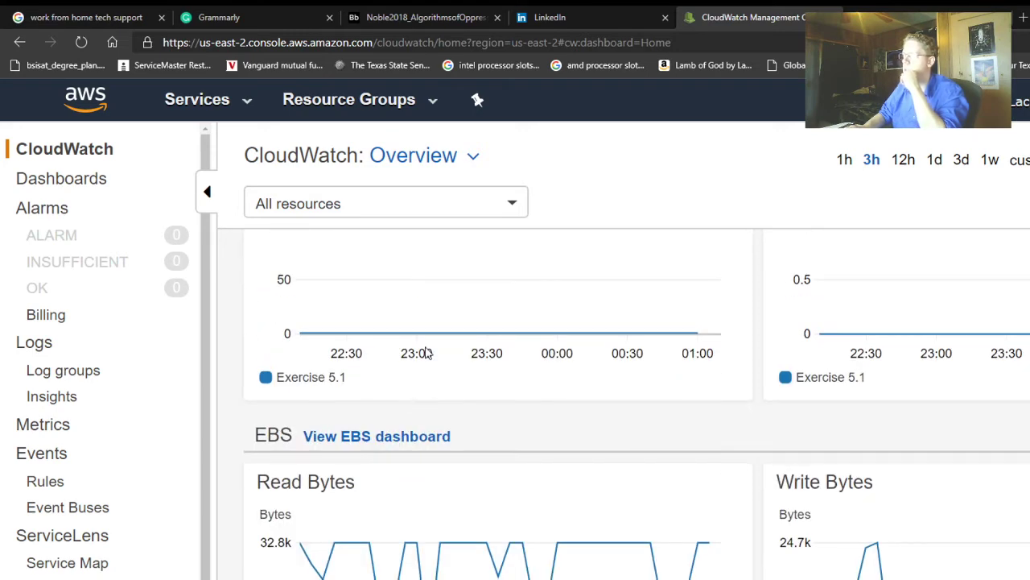
scroll(427, 338, "up", 4)
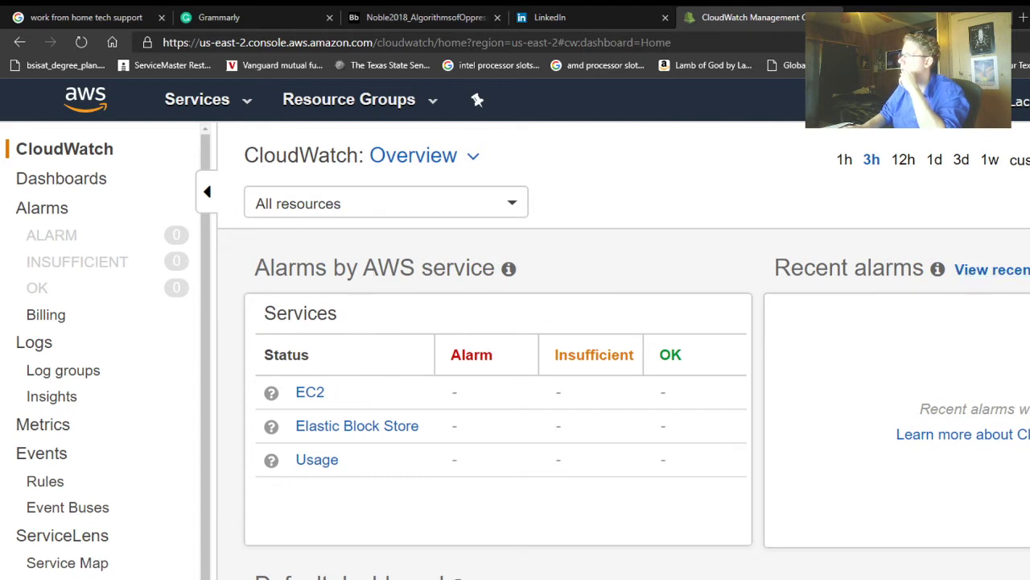
left_click(1028, 160)
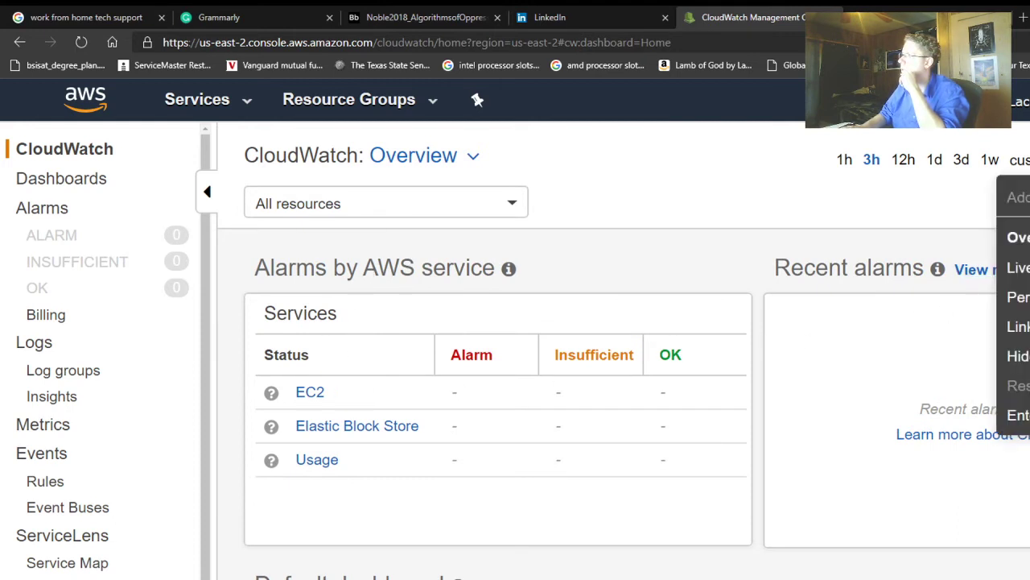
mouse_move(1022, 267)
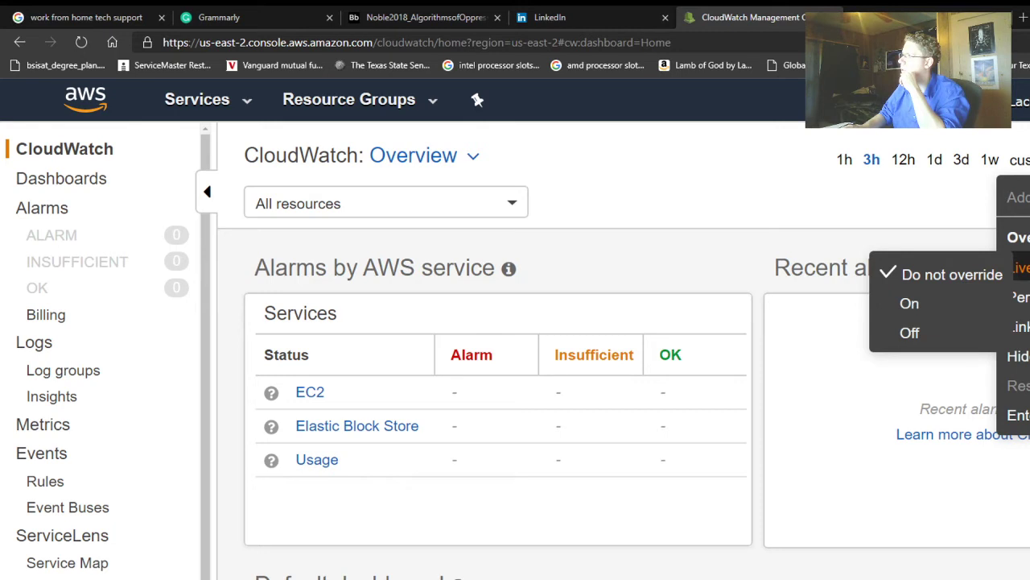
mouse_move(1022, 297)
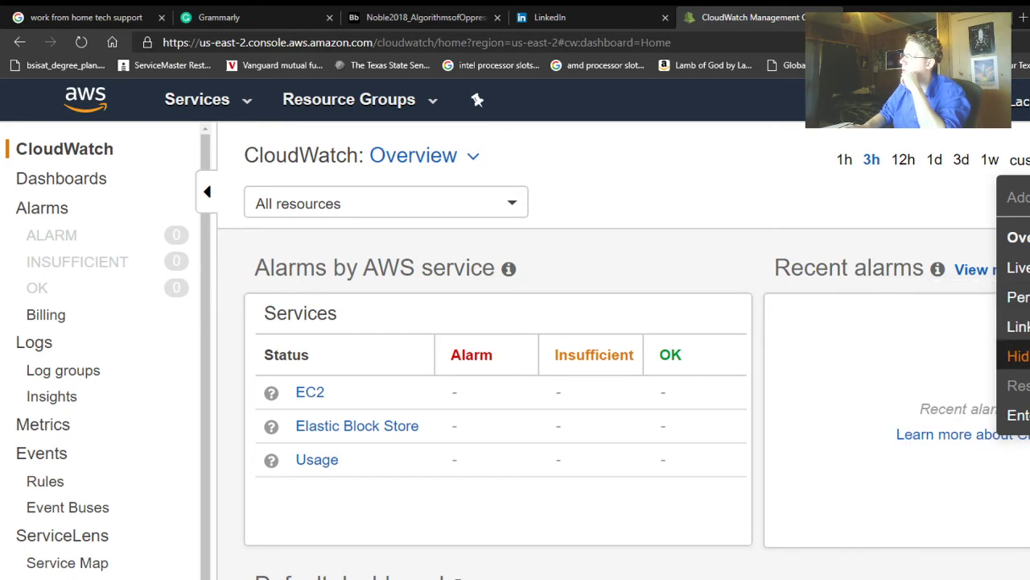
left_click(842, 441)
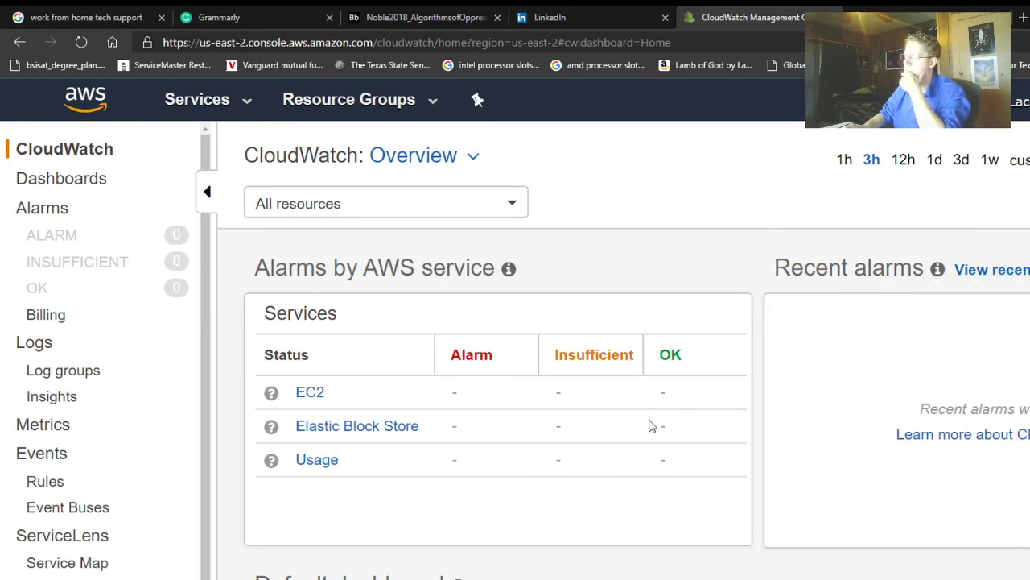
- Open the EC2 dashboard via 'View EC2 dashboard' under Cross service dashboard
scroll(293, 423, "down", 1)
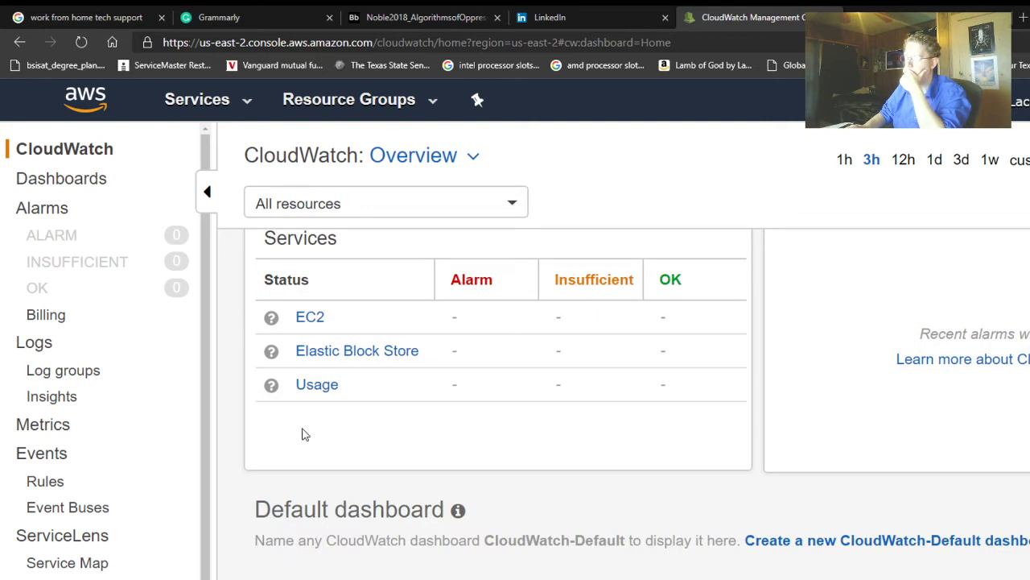
scroll(304, 431, "down", 1)
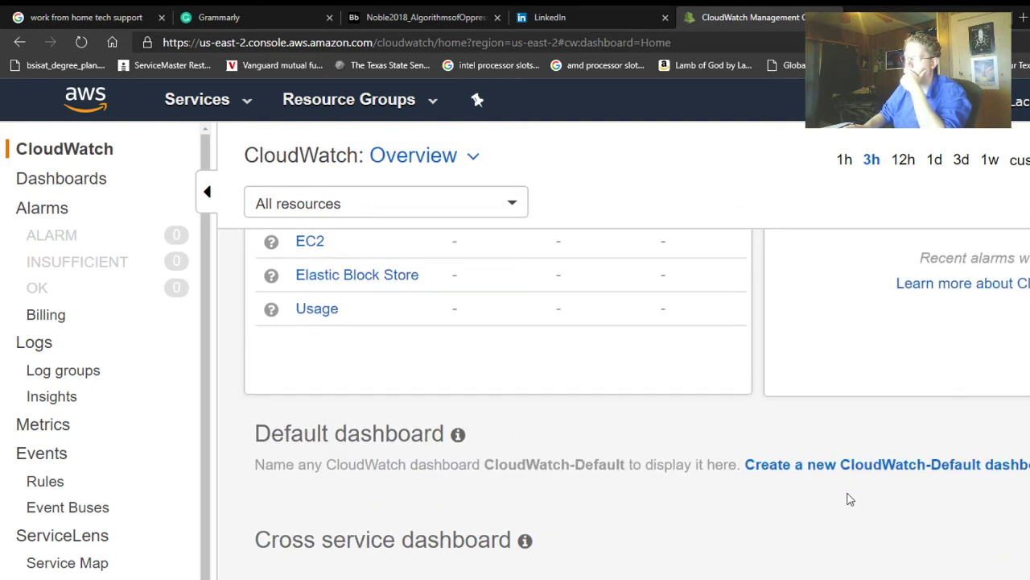
scroll(848, 495, "down", 2)
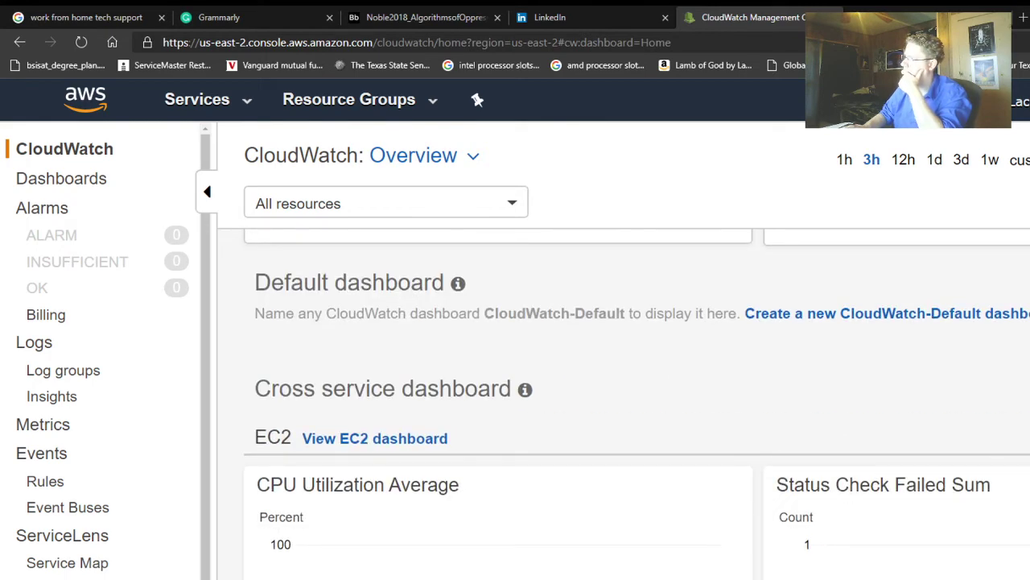
scroll(675, 409, "down", 4)
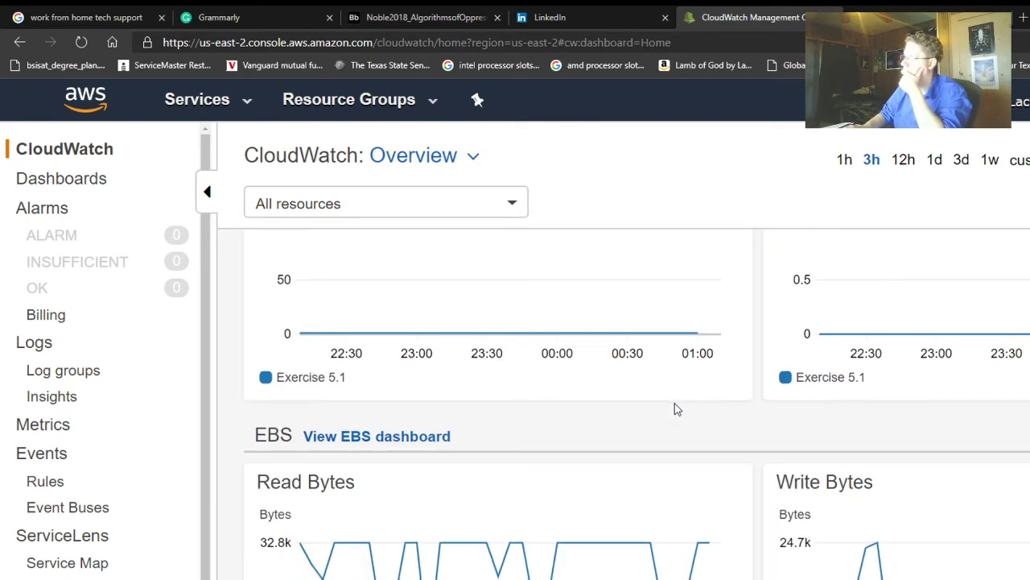
scroll(674, 409, "up", 4)
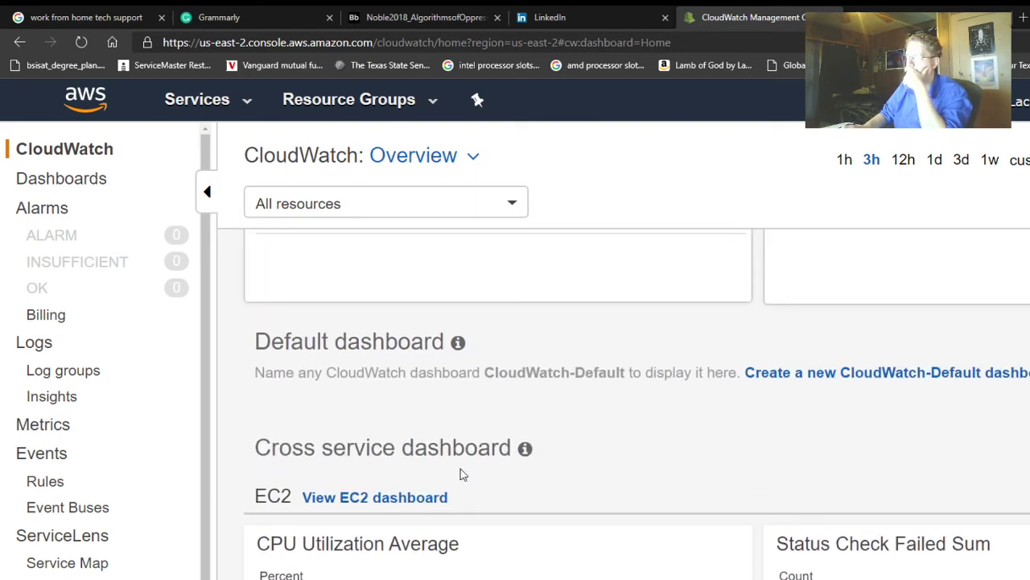
left_click(424, 497)
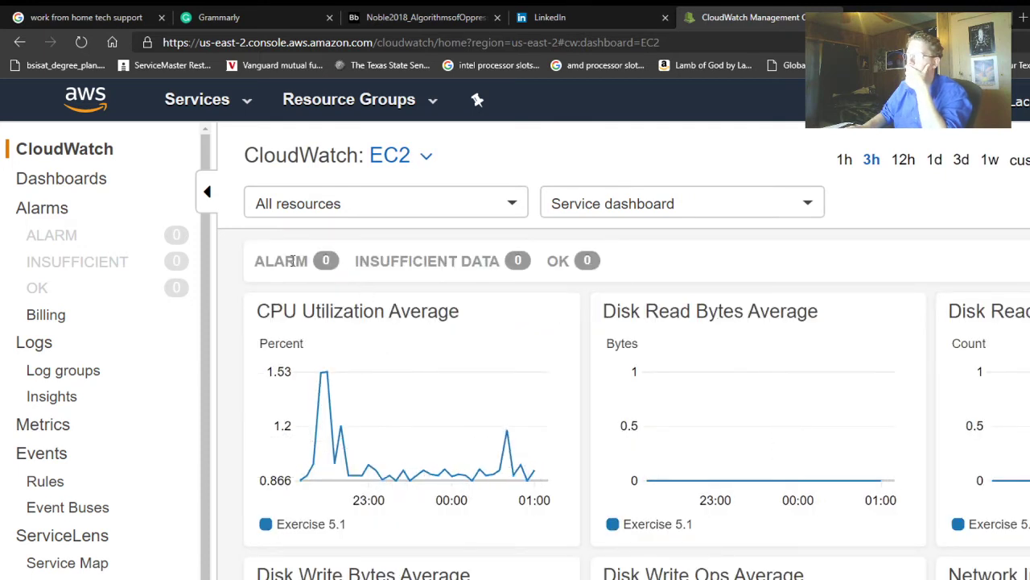
- Check All resources, view the OK and ALARM alarm states, then return to Service dashboard
left_click(465, 205)
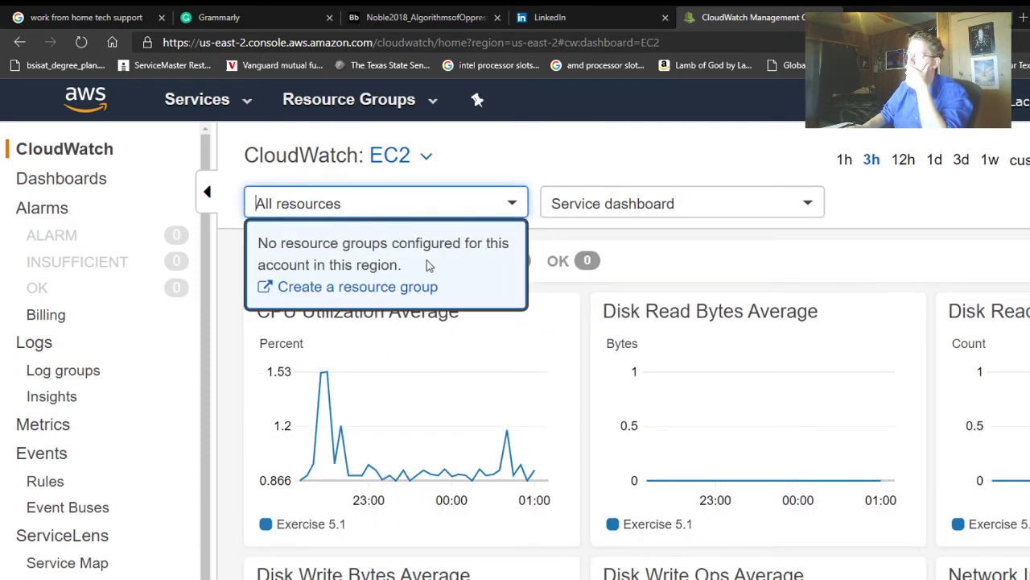
left_click(690, 205)
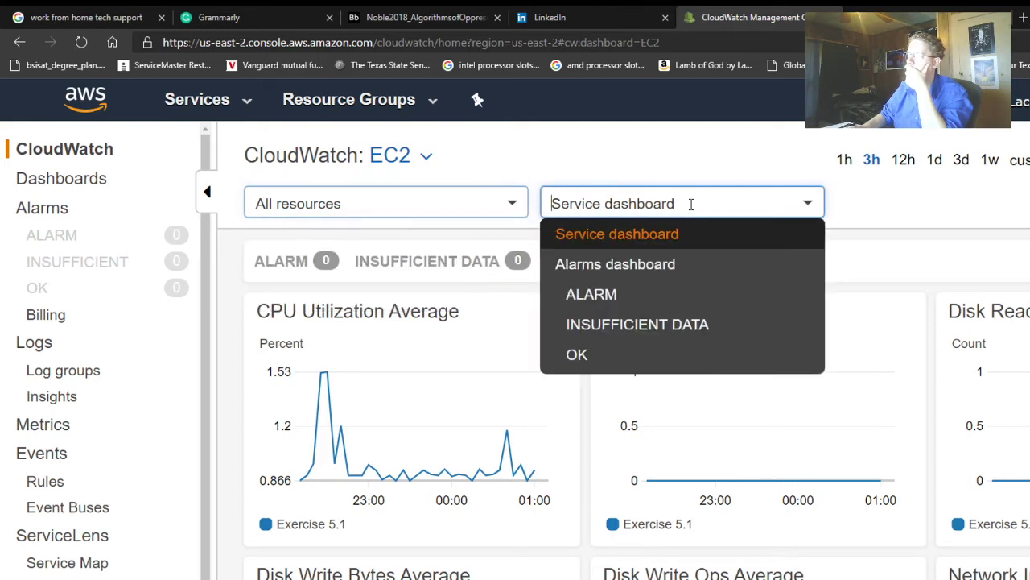
left_click(604, 354)
left_click(600, 206)
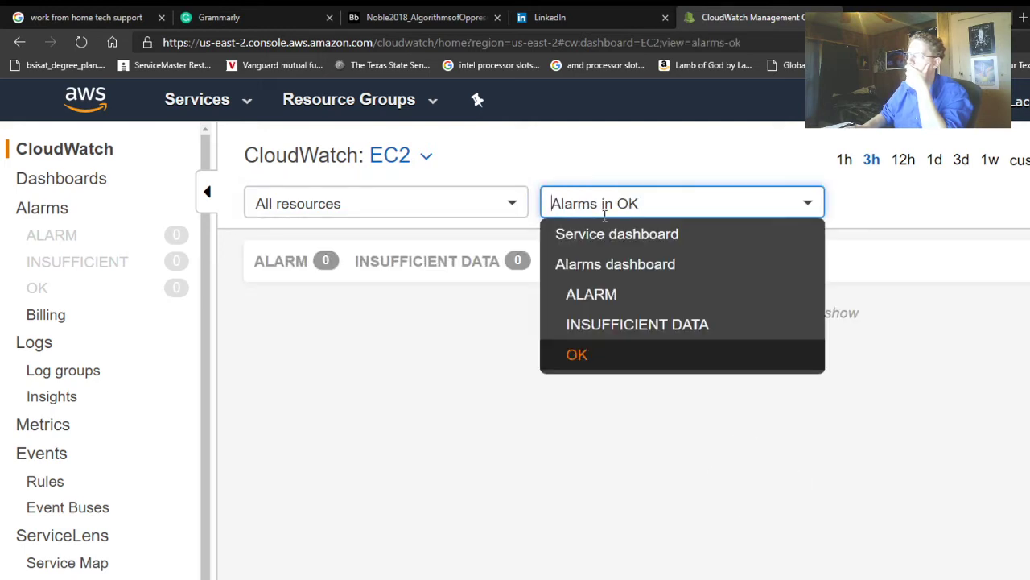
left_click(621, 311)
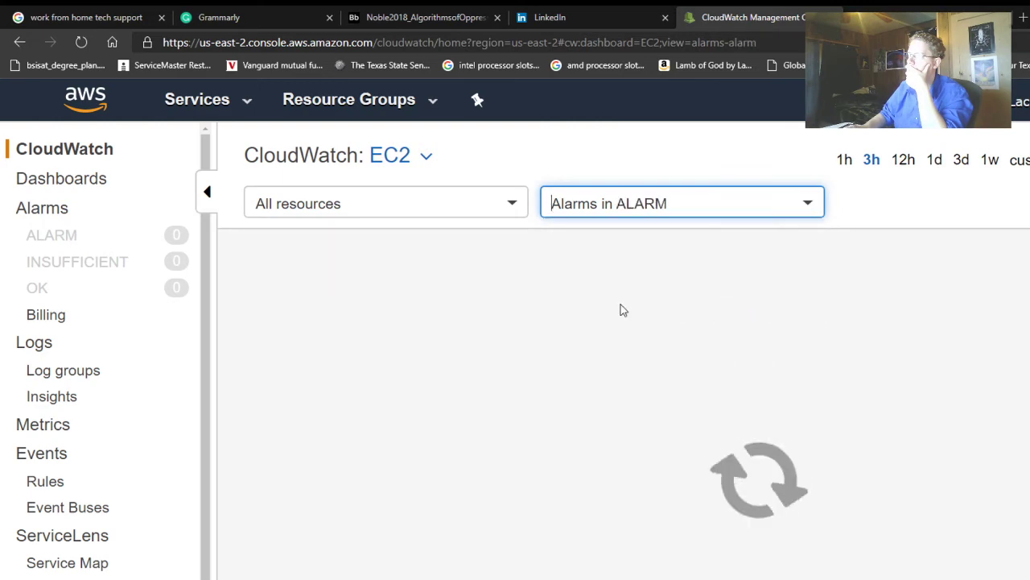
left_click(588, 204)
left_click(600, 233)
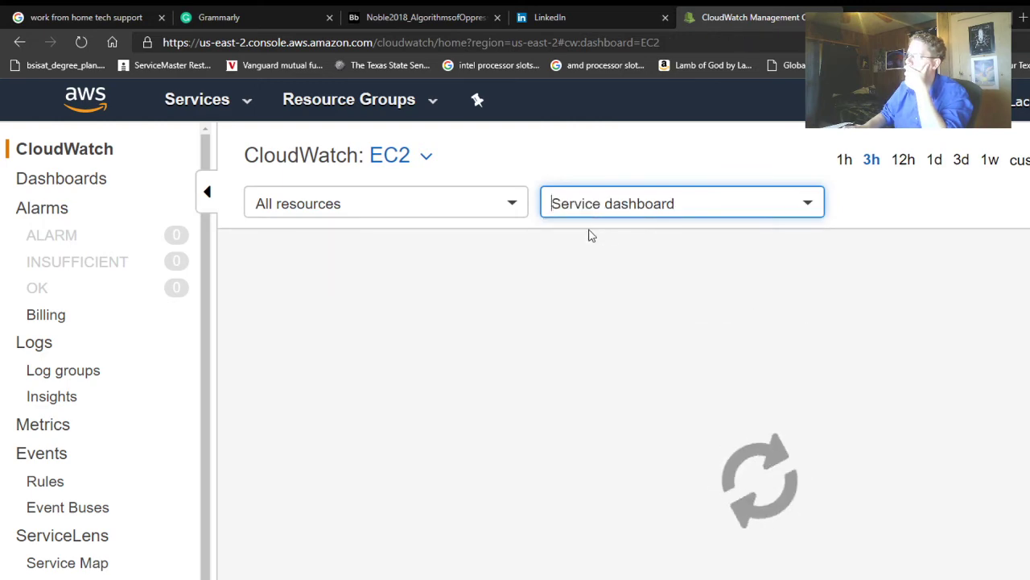
- Scroll through Exercise 5.1's metric charts and go to the EC2 Instances list
scroll(639, 359, "down", 9)
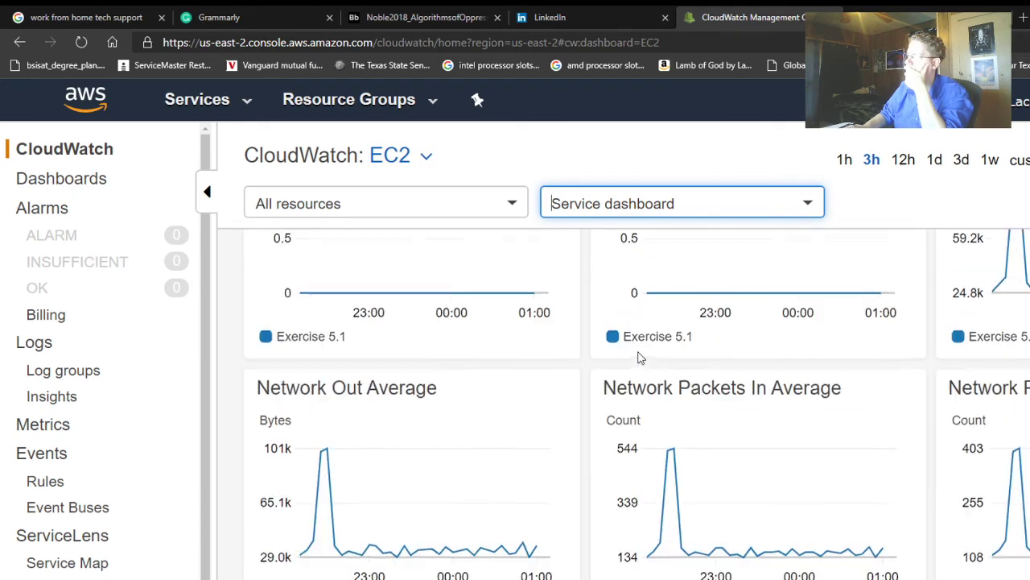
scroll(640, 358, "down", 1)
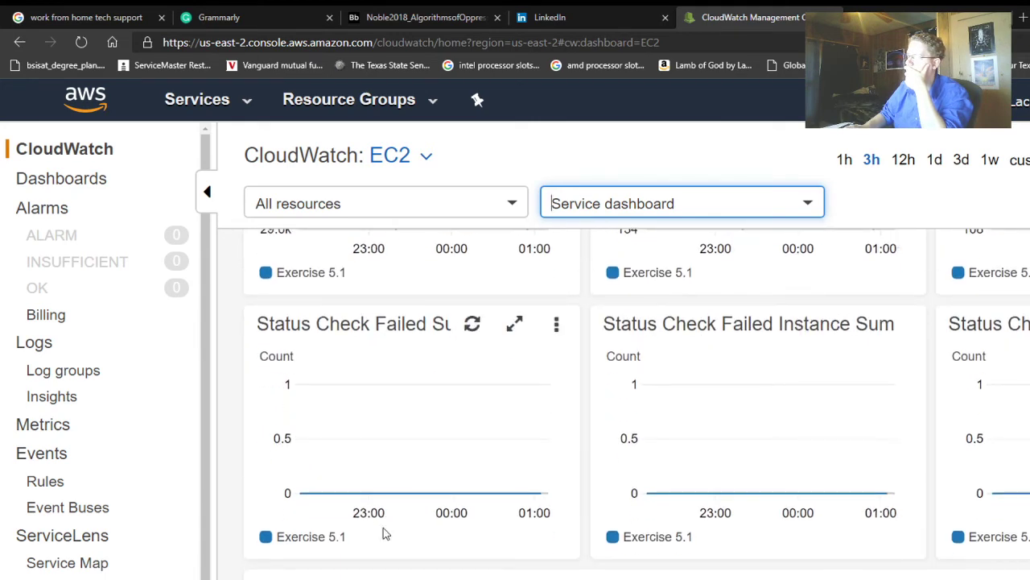
left_click(298, 576)
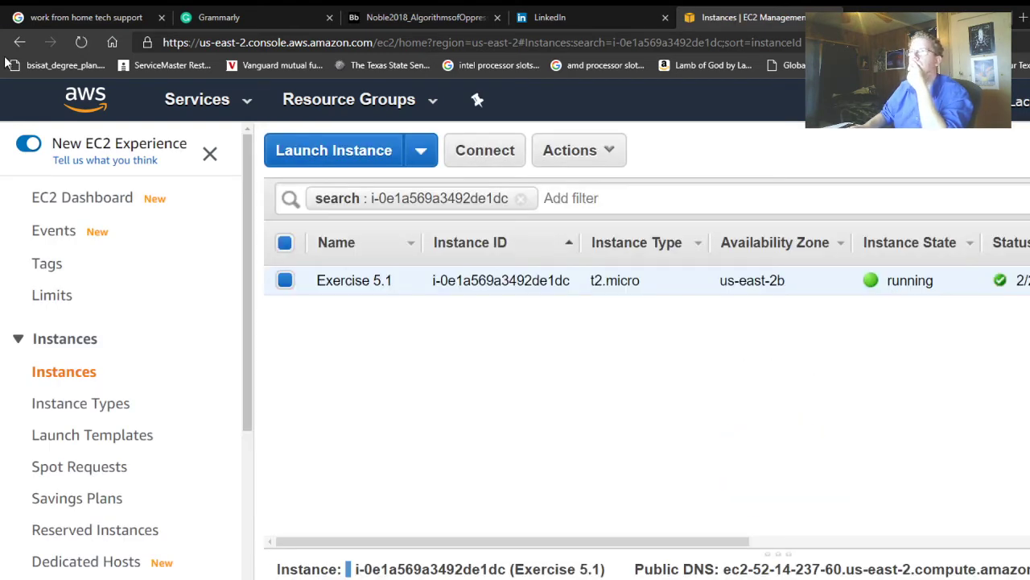
- Stop the Exercise 5.1 instance via Instance State > Stop and confirm 'Yes, Stop'
left_click(613, 157)
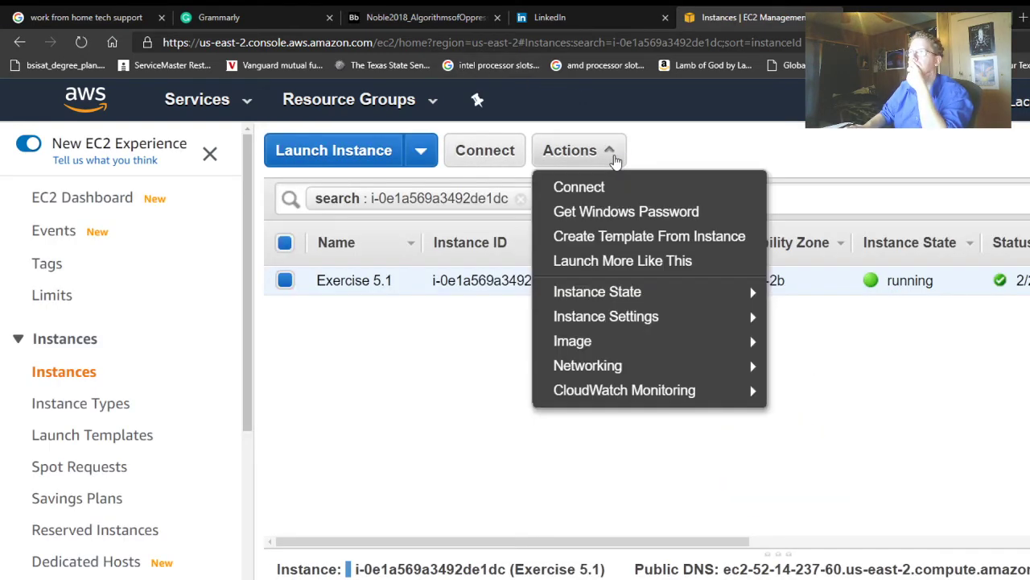
mouse_move(625, 294)
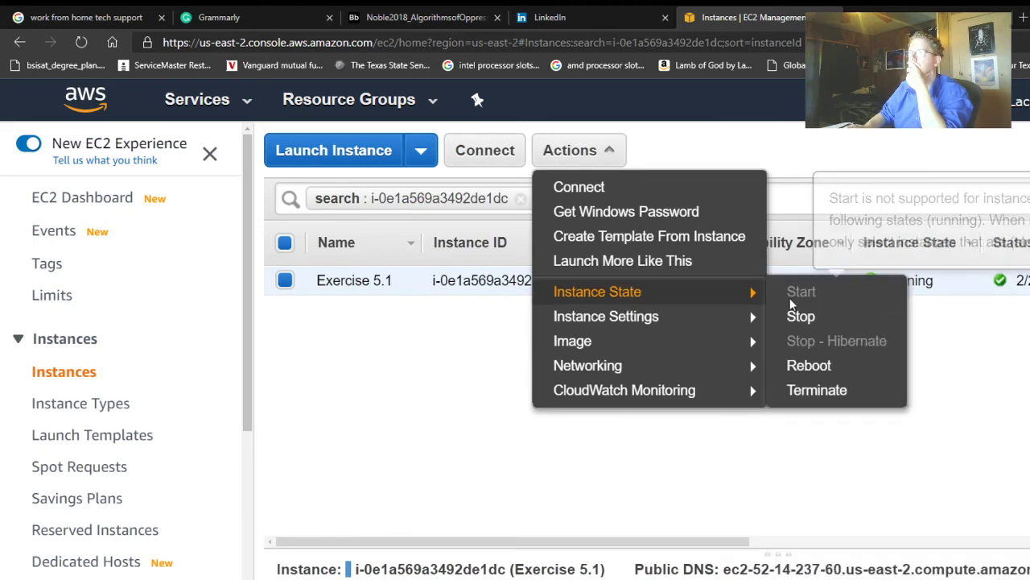
left_click(802, 318)
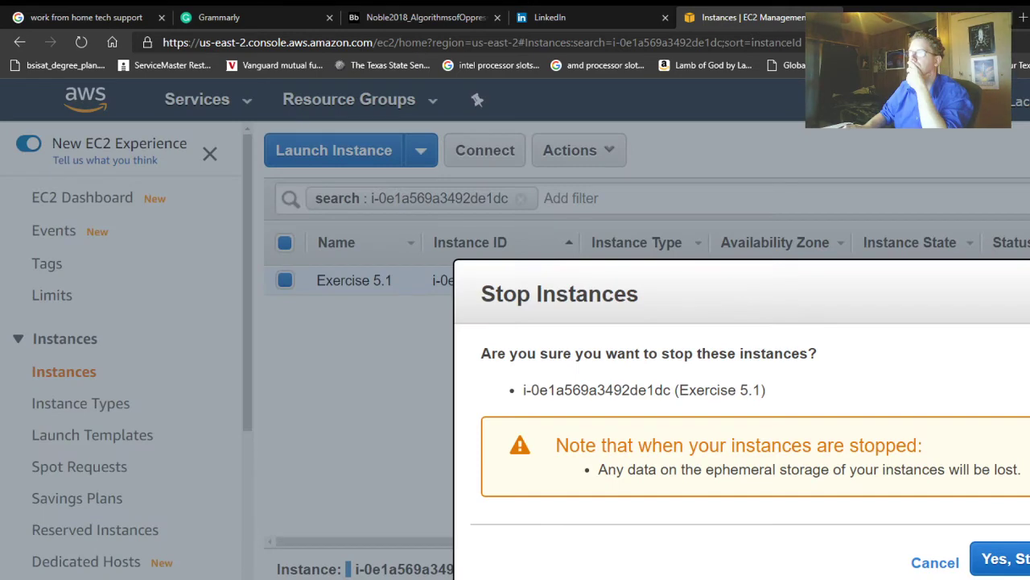
left_click(958, 559)
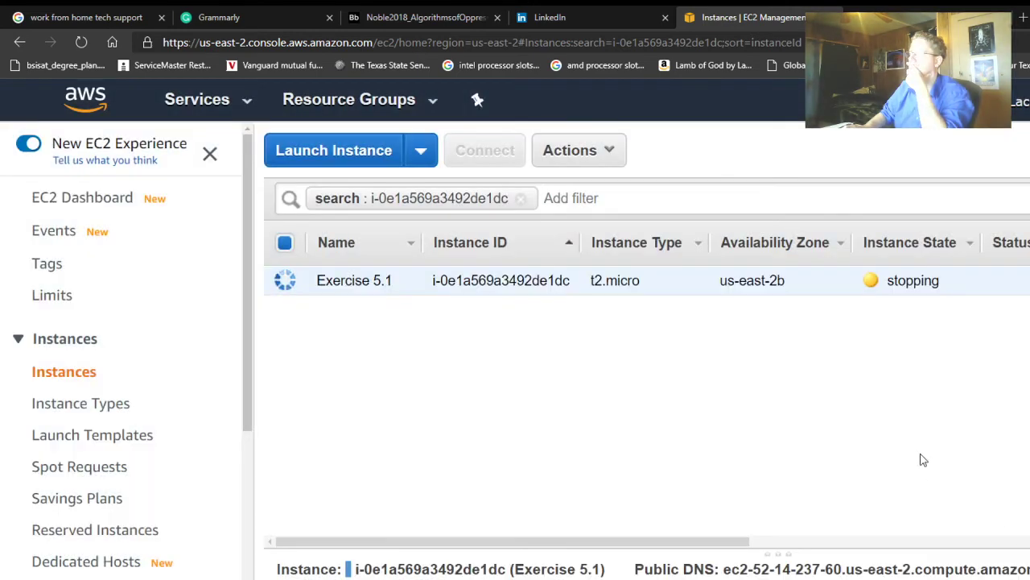
- Choose CloudWatch Monitoring > Enable Detailed Monitoring for Exercise 5.1
left_click(547, 150)
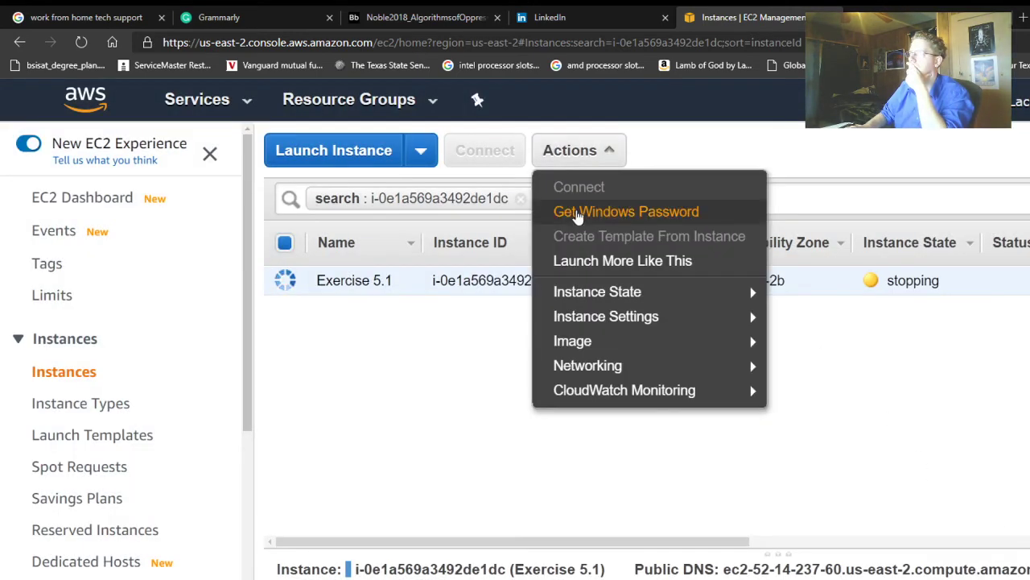
mouse_move(648, 306)
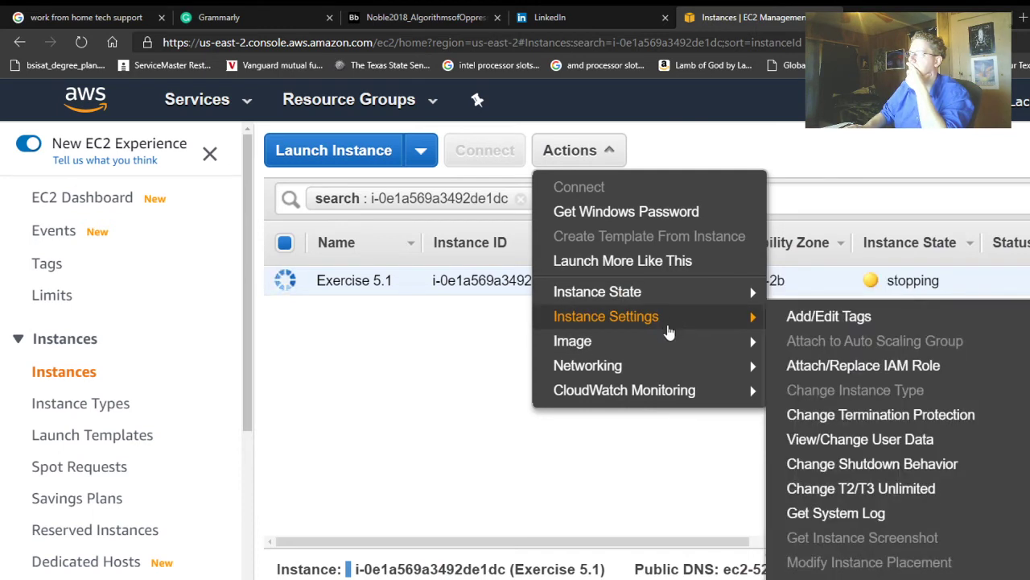
mouse_move(681, 350)
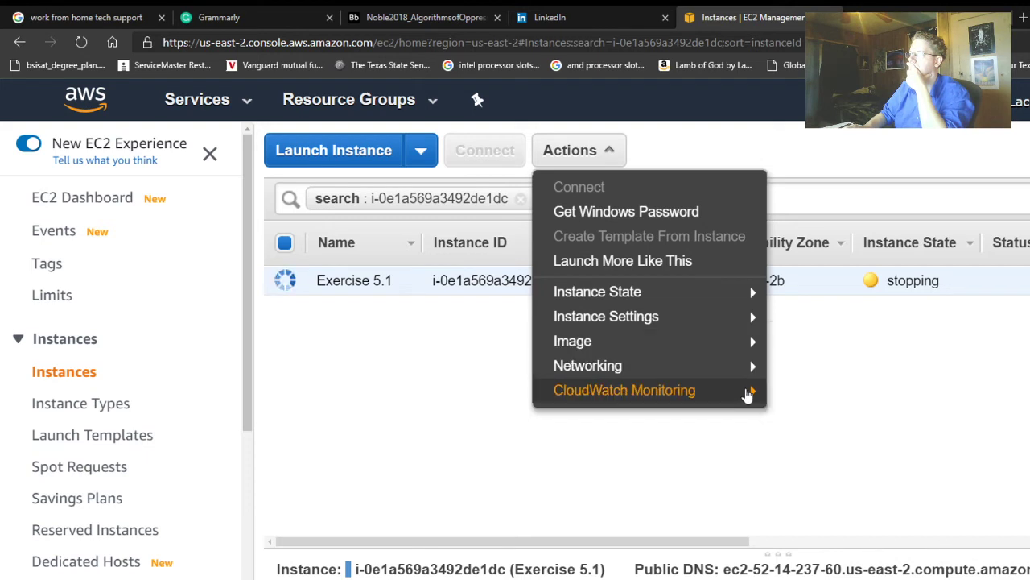
mouse_move(747, 393)
left_click(800, 391)
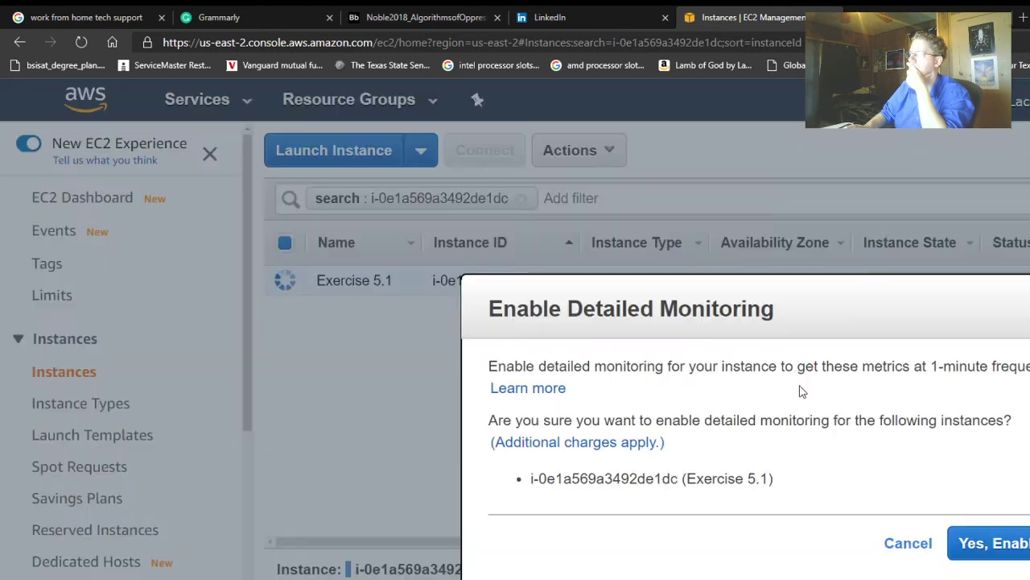
- Confirm 'Yes, Enable' for Exercise 5.1's detailed monitoring, close the notice, and review its Description pane
left_click(994, 553)
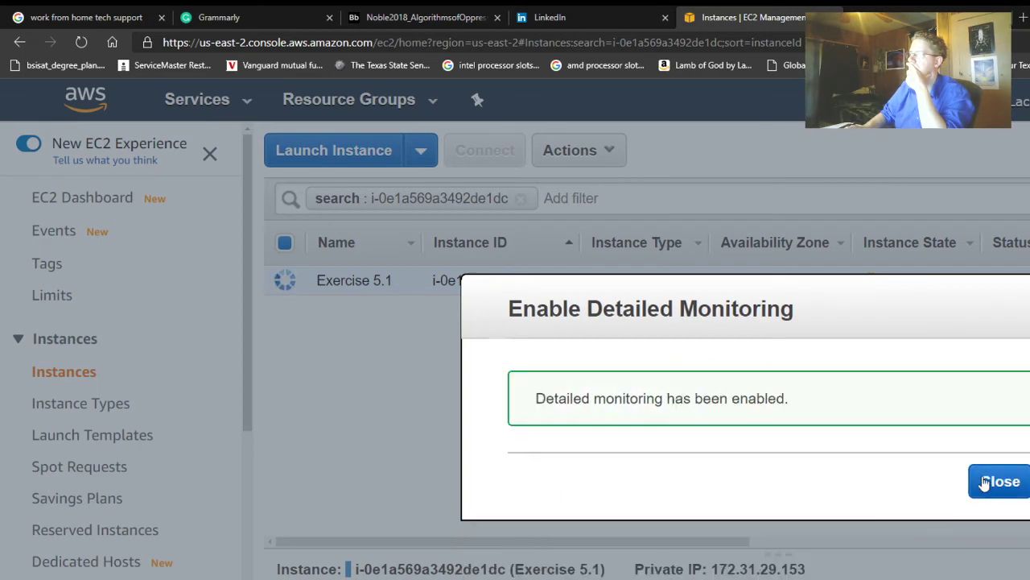
left_click(995, 483)
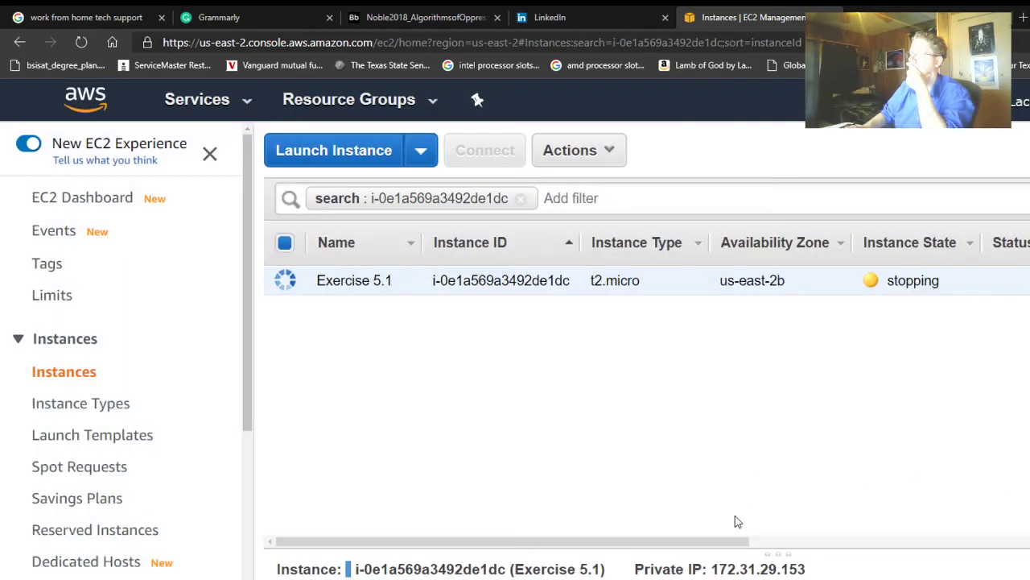
scroll(752, 573, "down", 3)
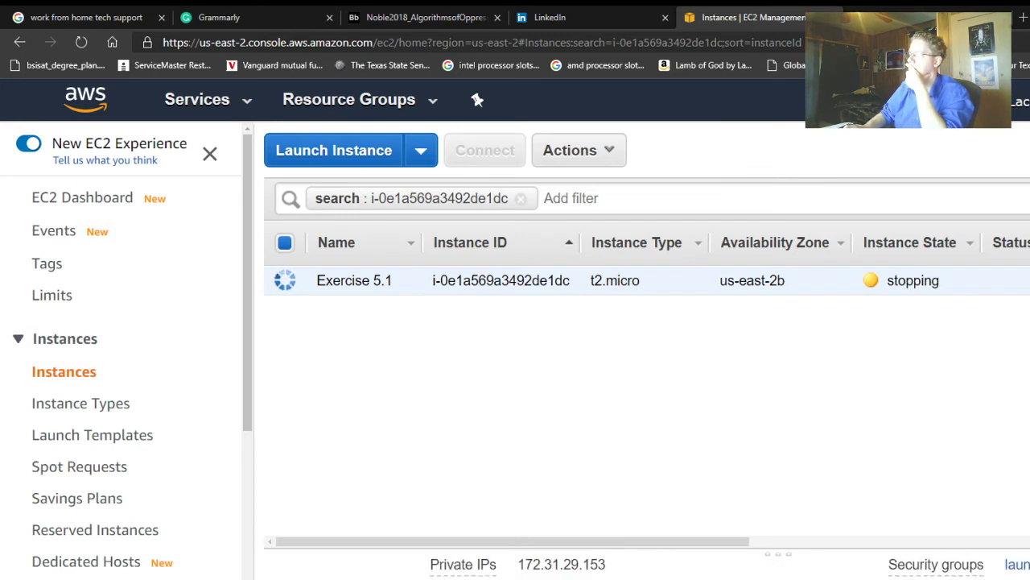
scroll(752, 572, "down", 3)
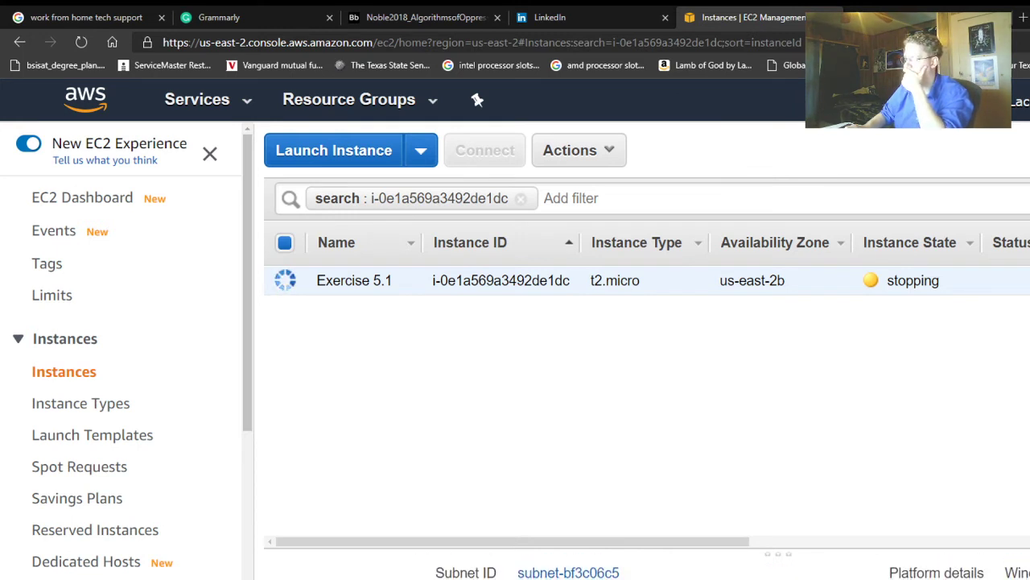
scroll(752, 567, "down", 4)
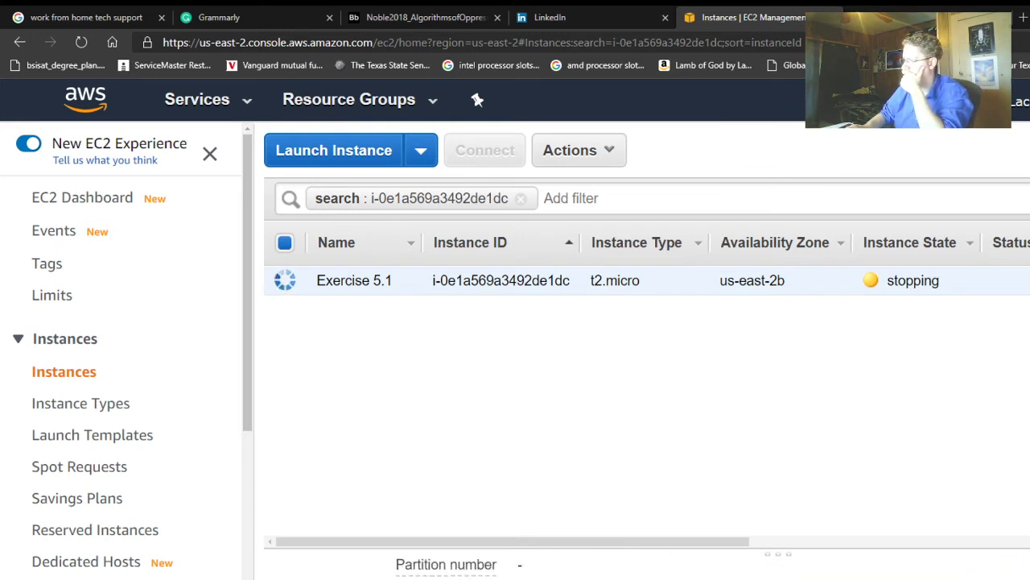
scroll(751, 568, "down", 4)
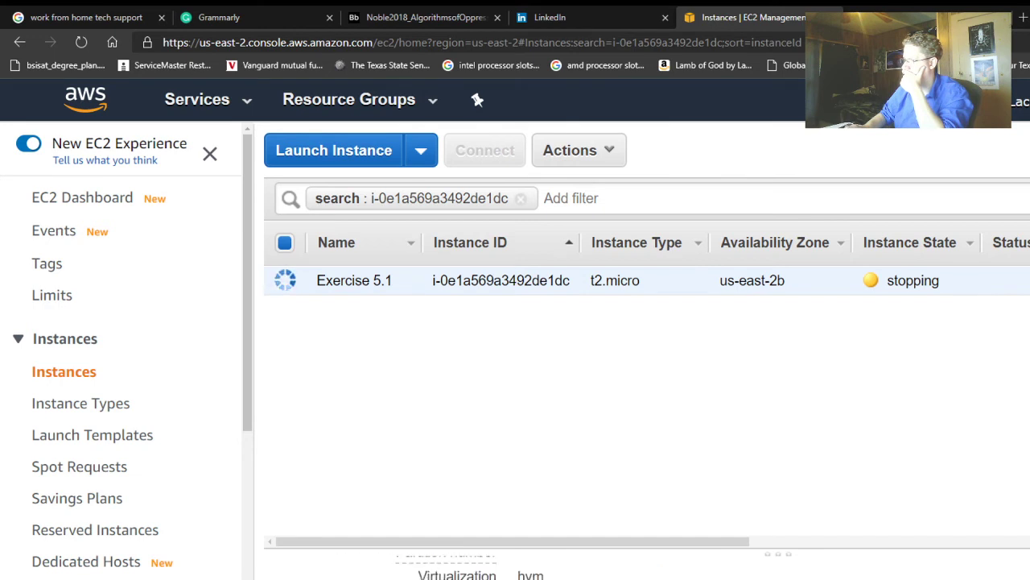
scroll(752, 568, "up", 10)
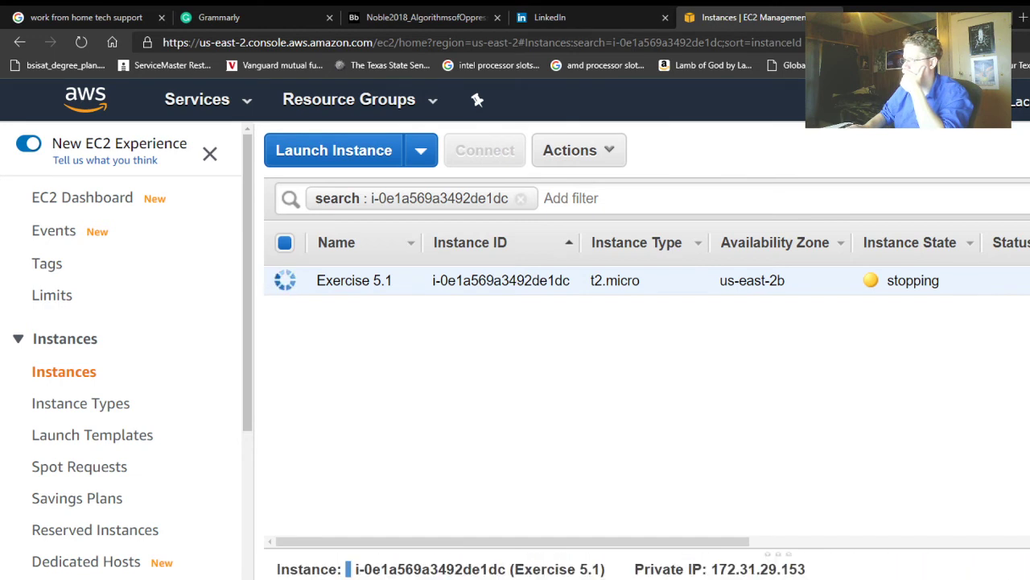
scroll(591, 566, "down", 3)
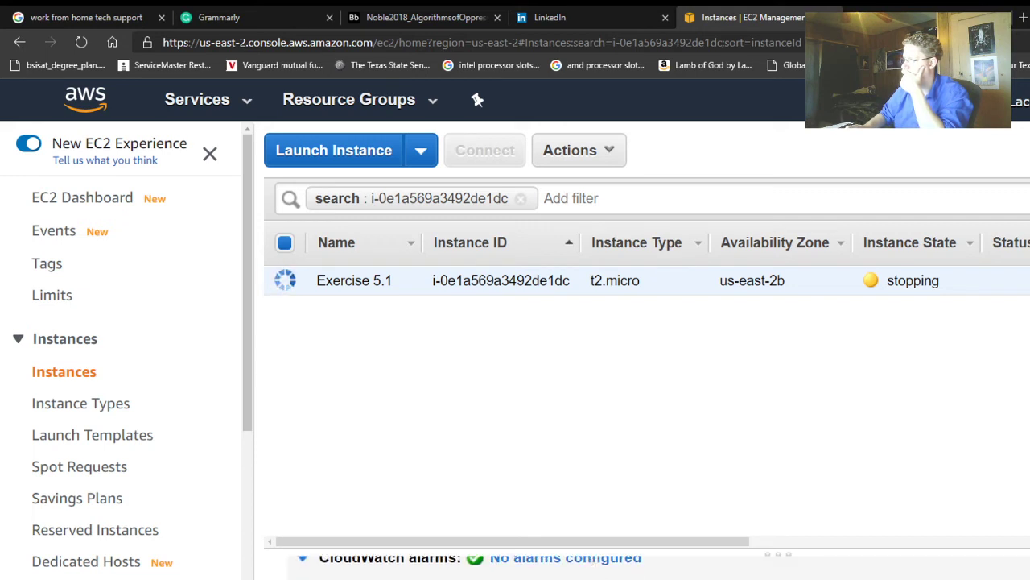
scroll(591, 565, "up", 2)
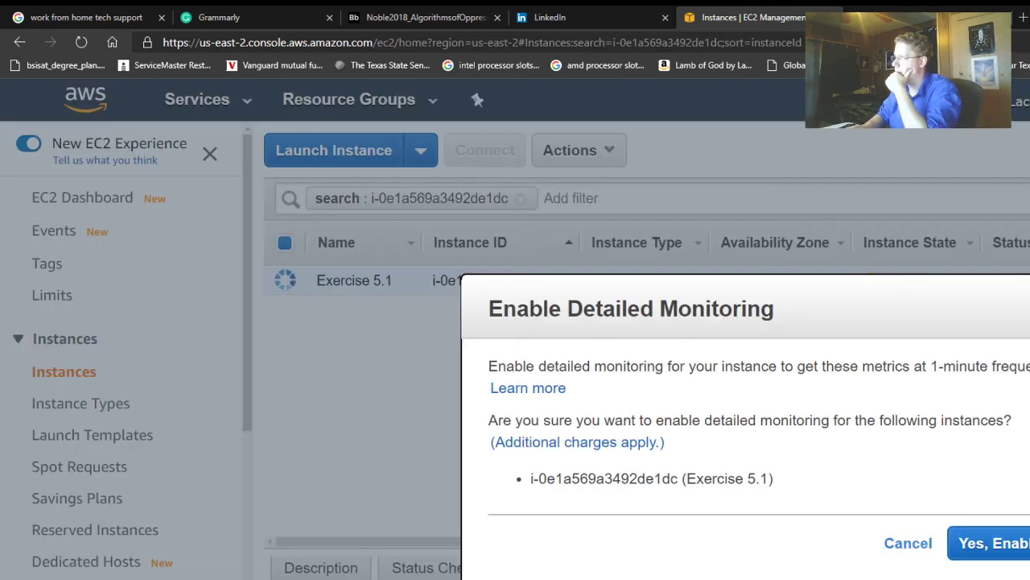
- Confirm 'Yes, Enable' in the Enable Detailed Monitoring dialog and close the notice
left_click(1002, 543)
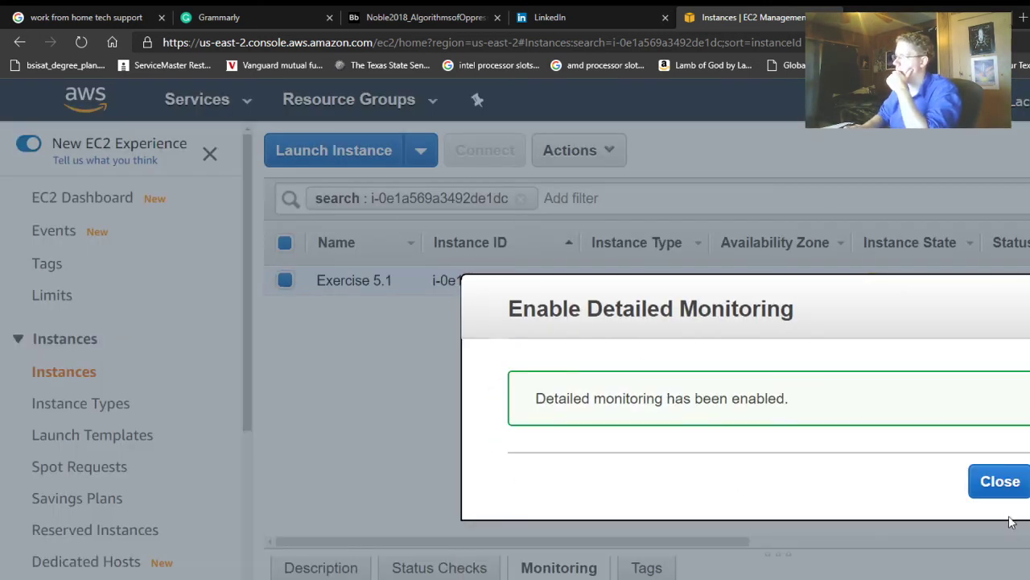
left_click(998, 485)
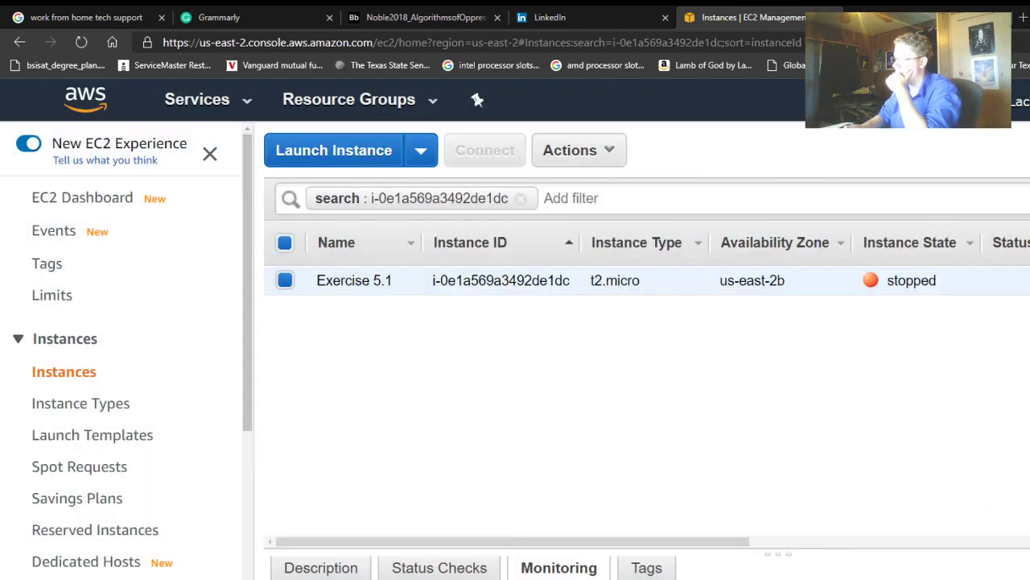